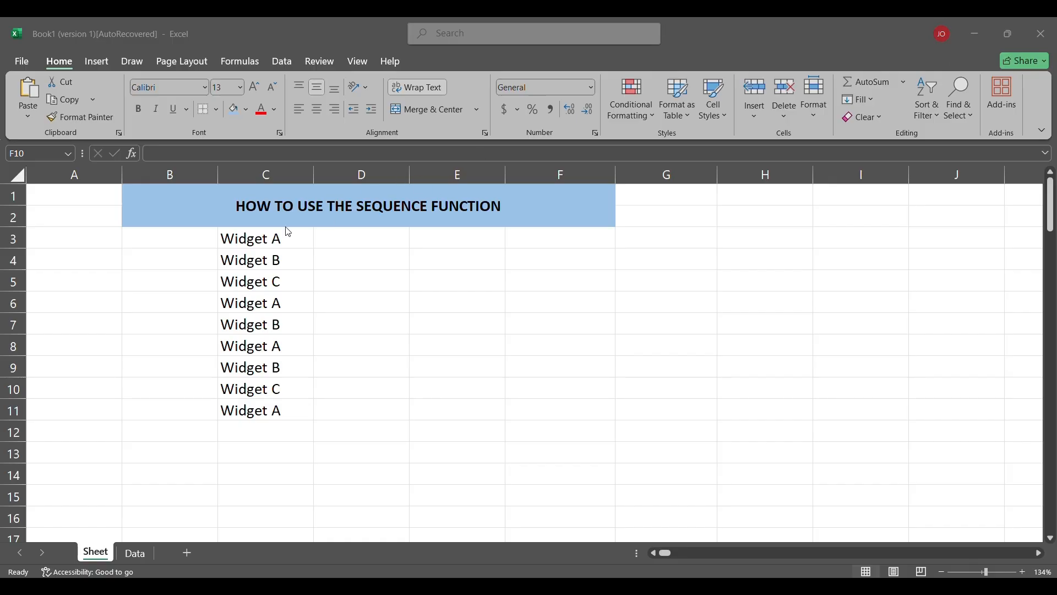
Step: Enter 1 in B3 and 2 in B4, and extend the number series down to B11 beside the widget list
left_click(182, 239)
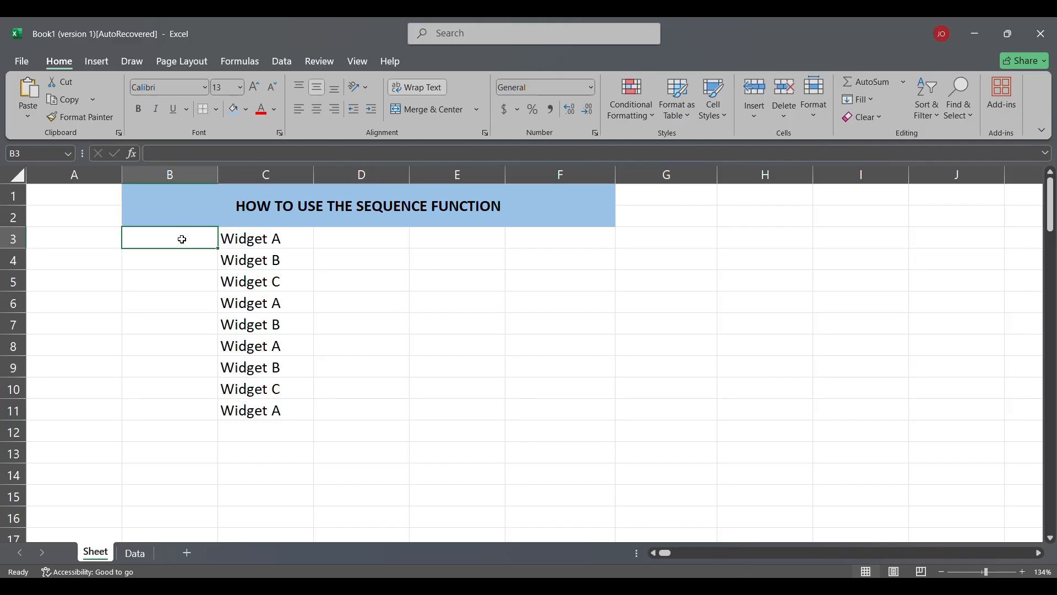
left_click_drag(182, 239, 193, 403)
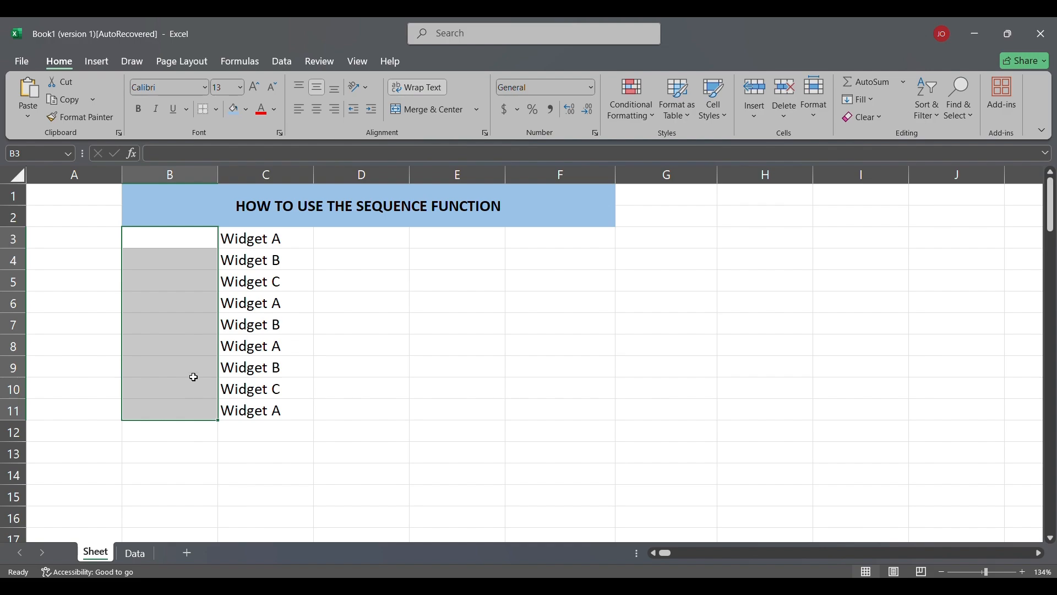
left_click(188, 242)
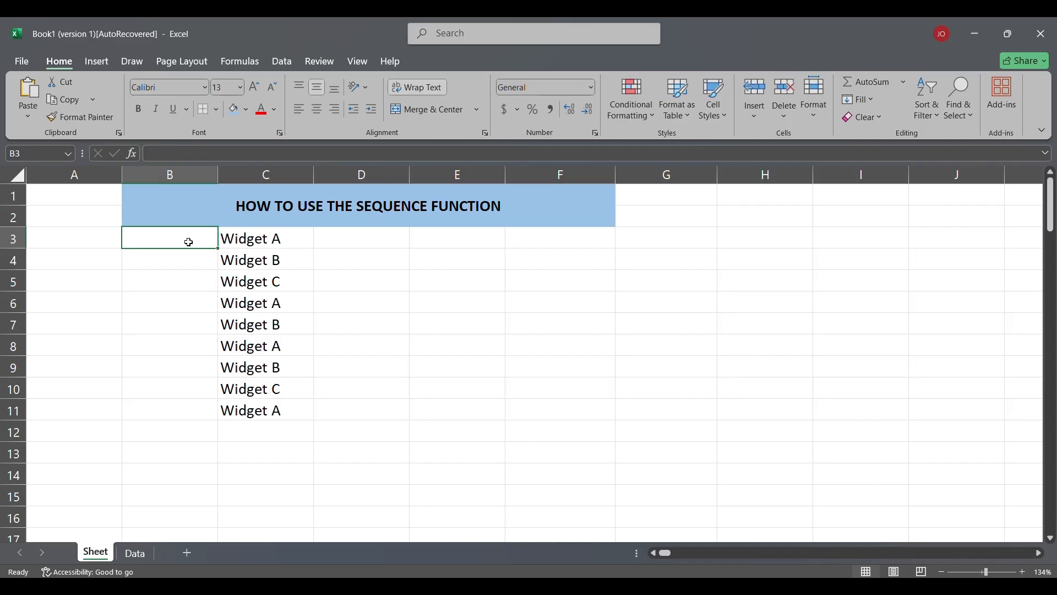
type("1")
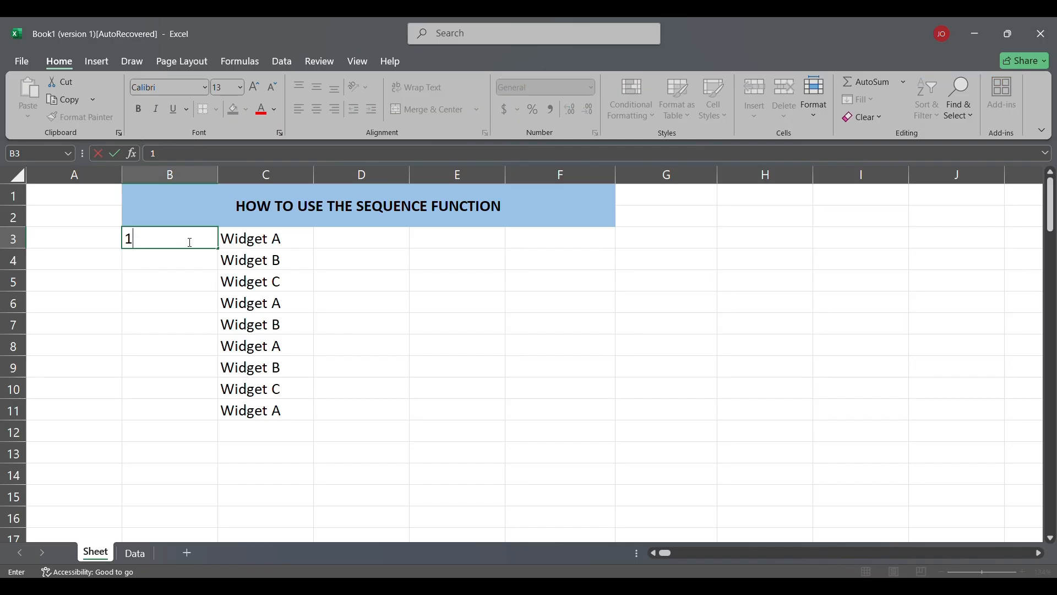
key("Return")
type("2")
key("Return")
left_click(188, 242)
left_click_drag(188, 242, 225, 428)
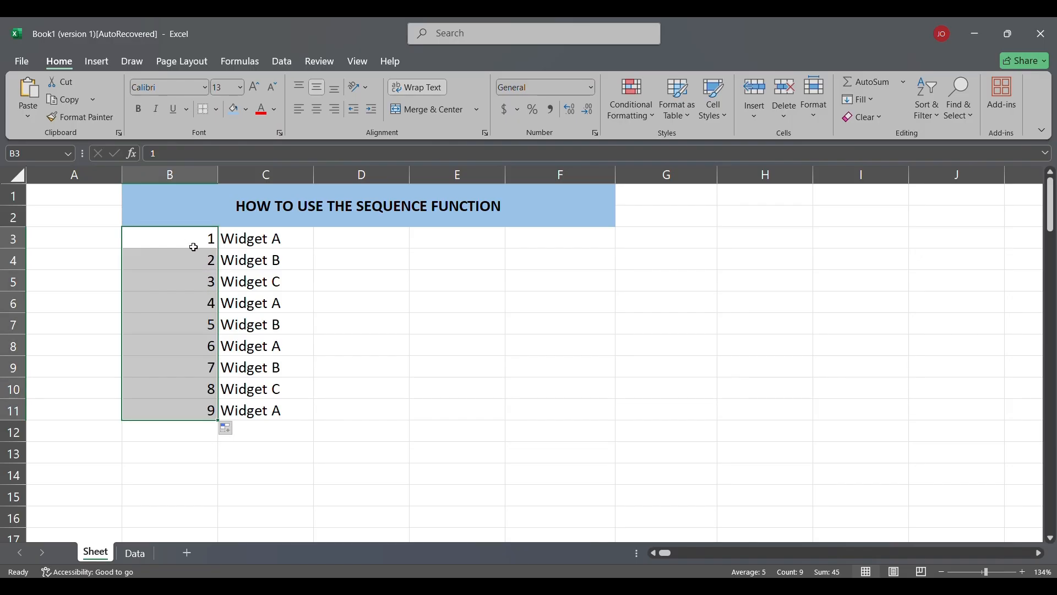
Step: Clear B5:B11 and autofill the series again from B3:B4 down the length of the widget list
left_click_drag(191, 281, 208, 410)
key("Delete")
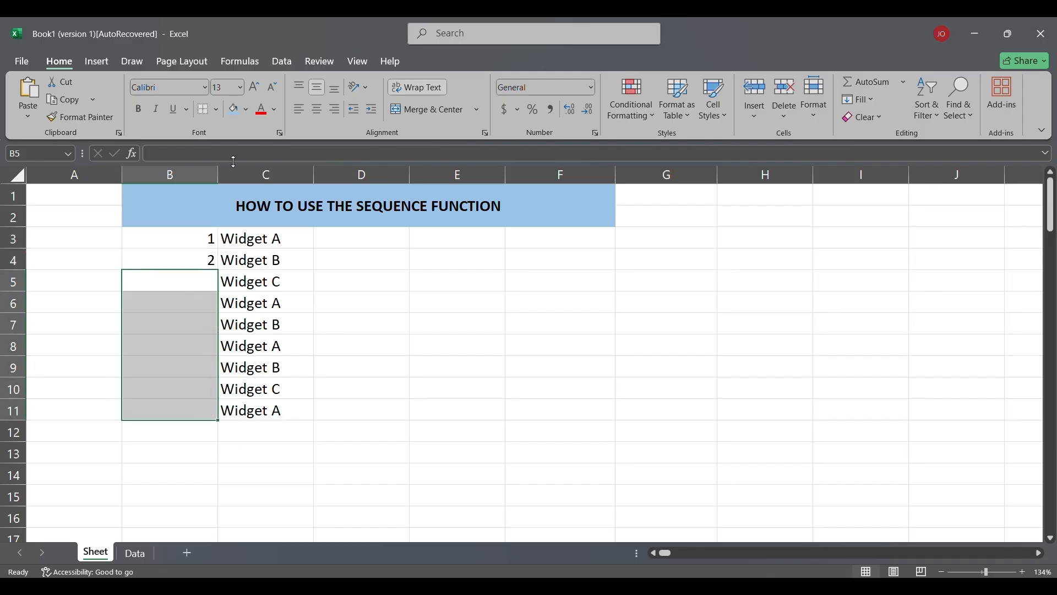
left_click_drag(189, 240, 193, 259)
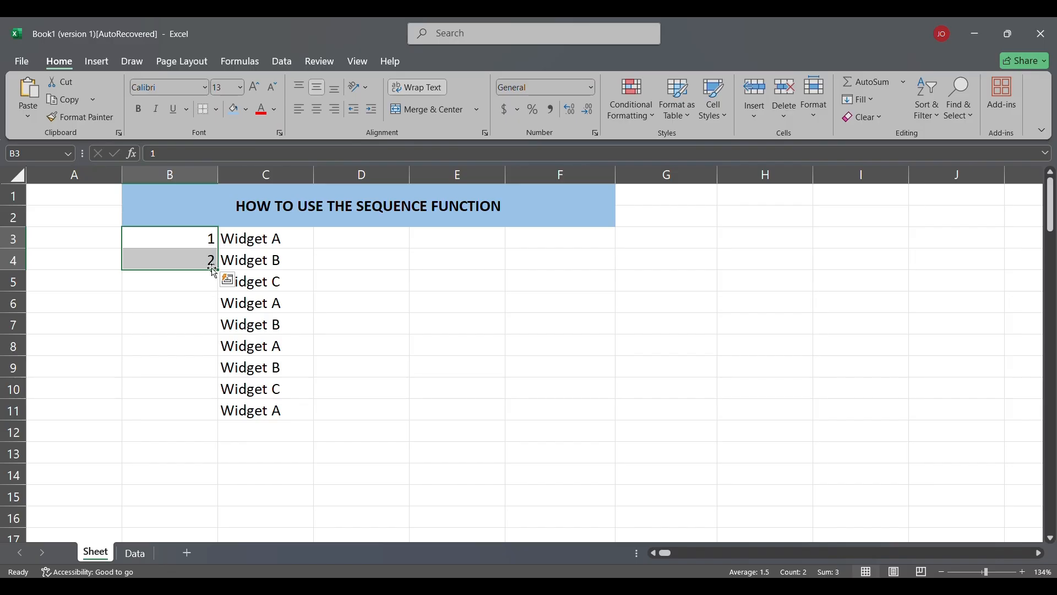
double_click(218, 270)
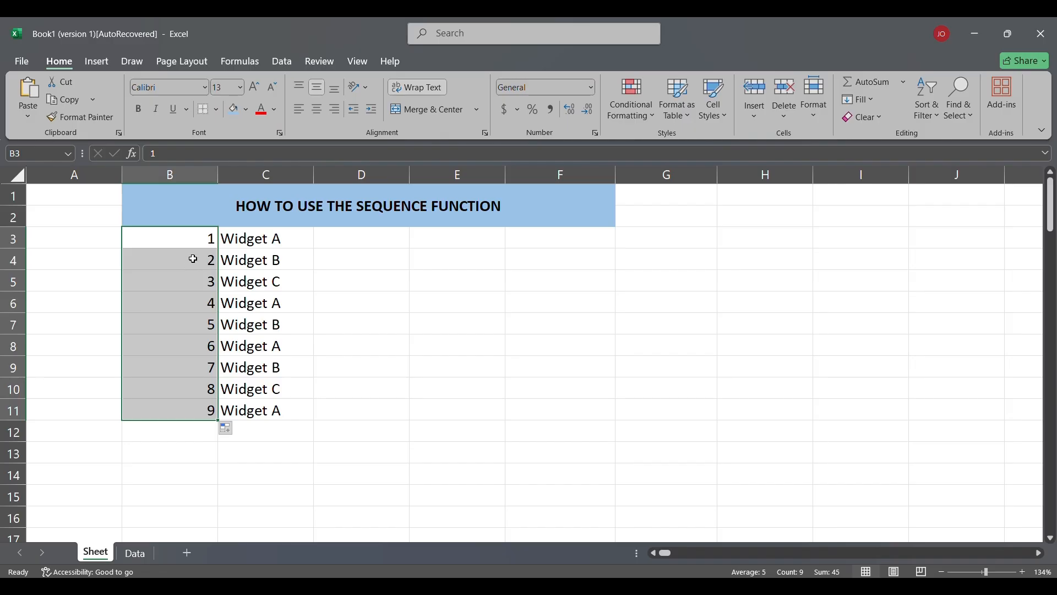
Step: Clear the numbers in B3:B11 and enter the formula =SEQUENCE(10) in cell B3
left_click_drag(185, 238, 198, 408)
key("Delete")
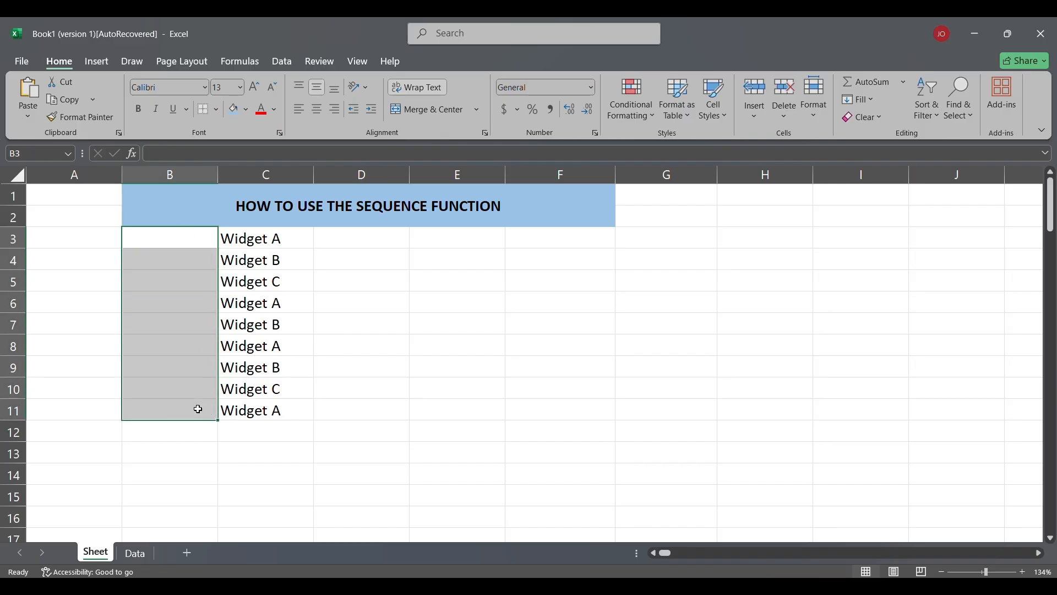
left_click(159, 237)
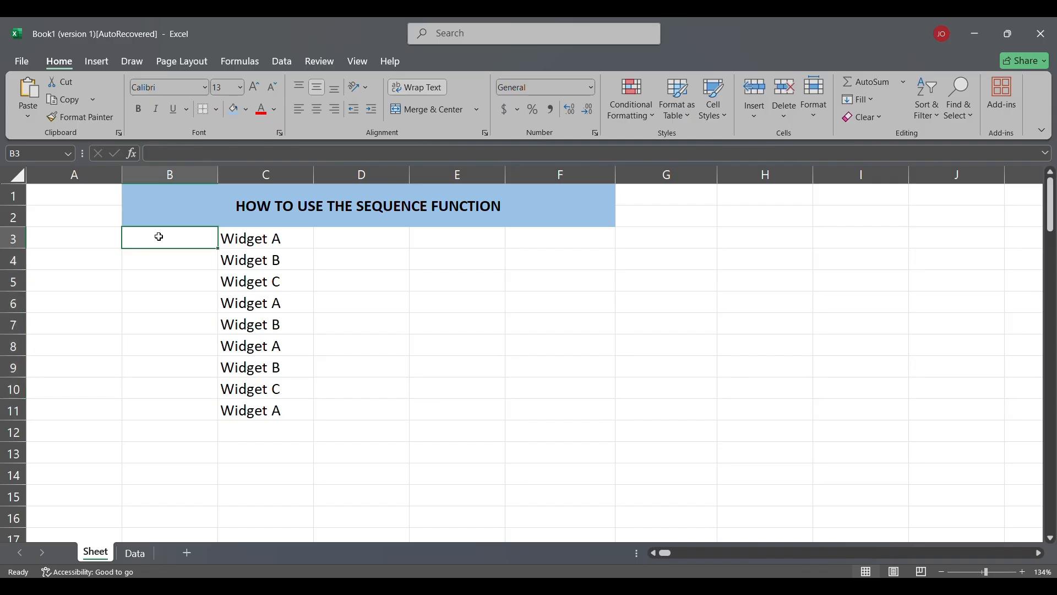
type("=")
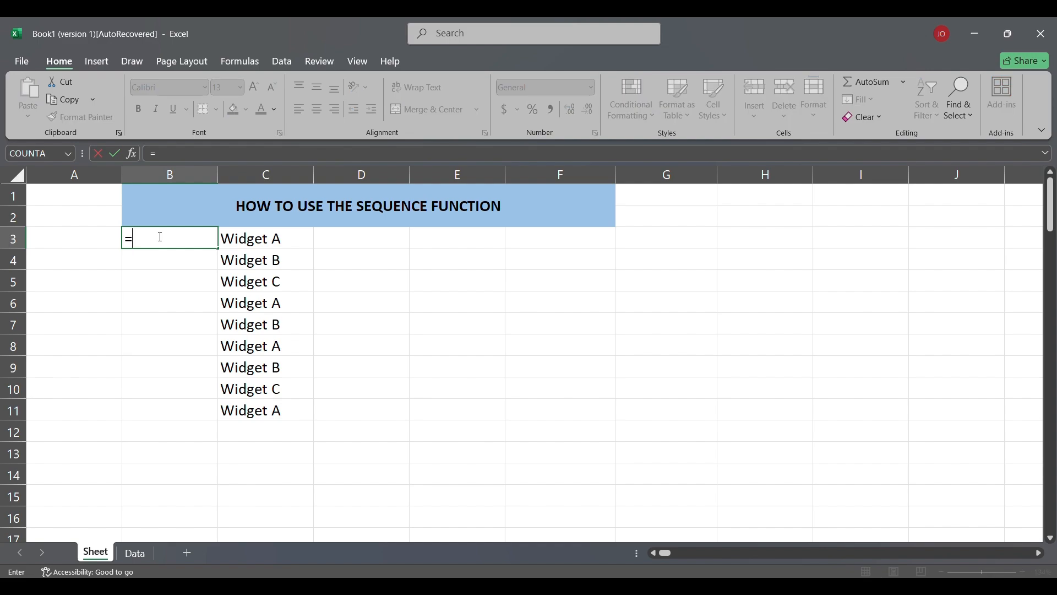
type("SEQ")
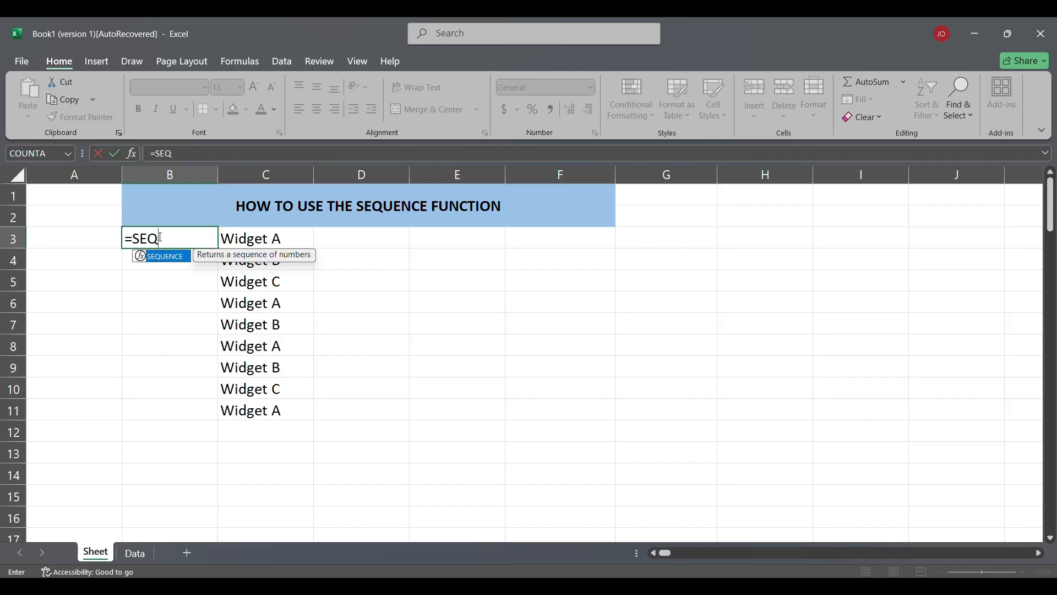
type("UENCE(")
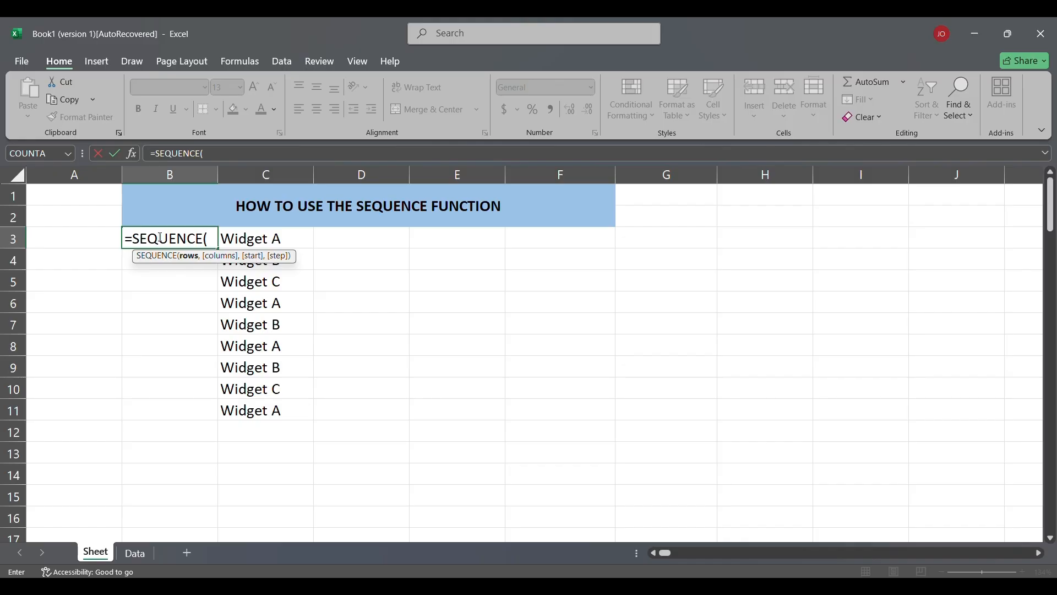
key("BackSpace")
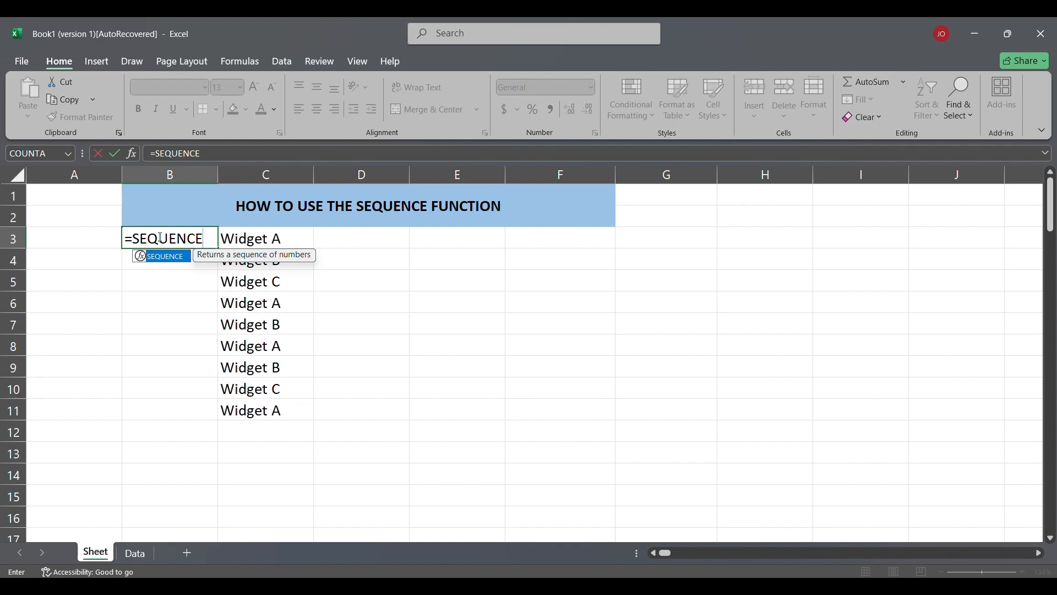
type("(")
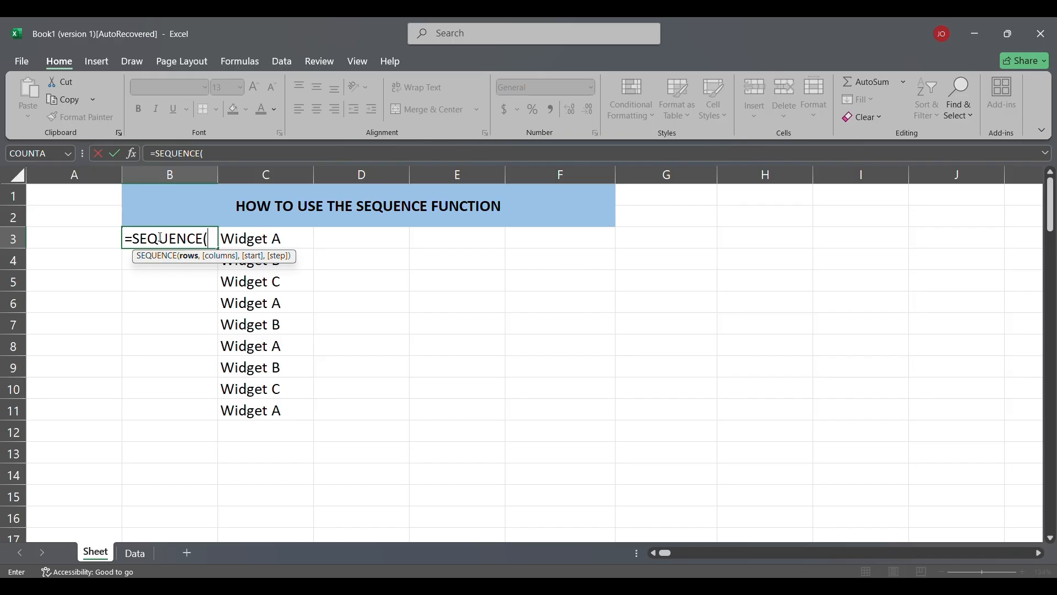
type("10")
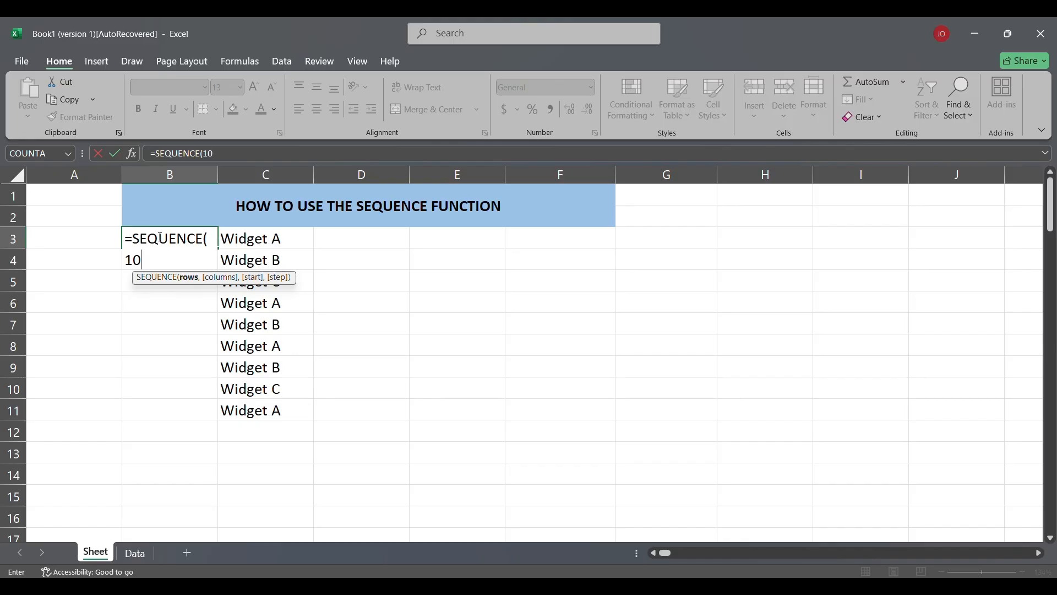
type(")")
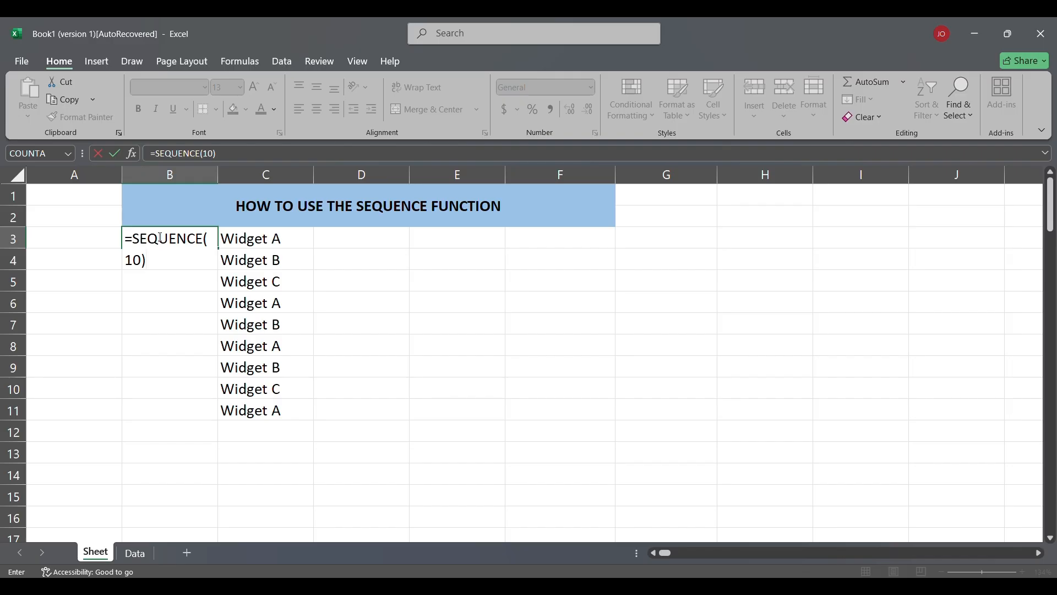
key("Return")
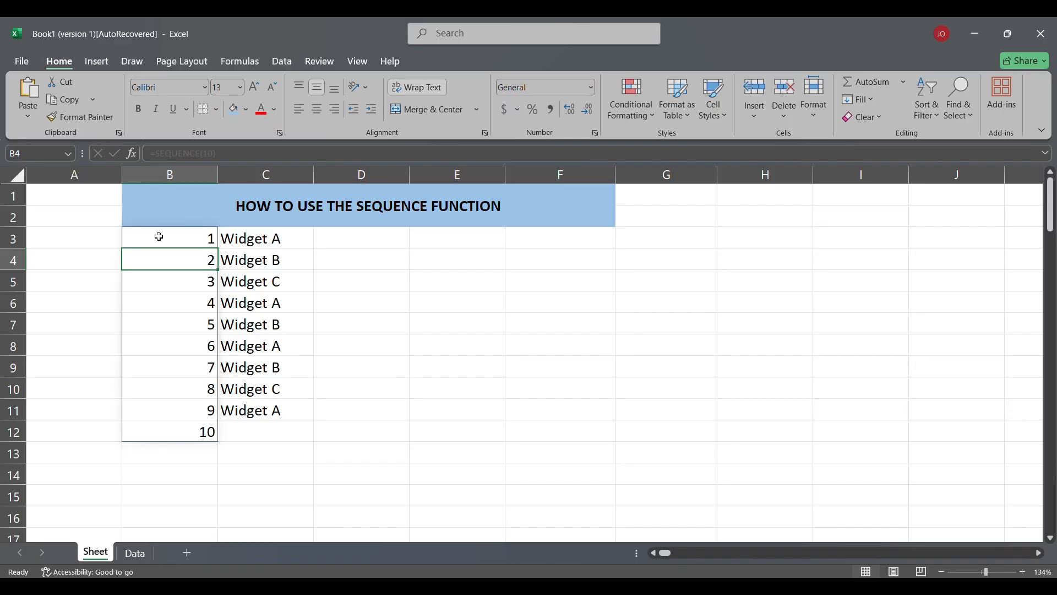
Step: Enter the formula =SEQUENCE(10,3,5,5) in cell D3 for 10 rows, 3 columns, start 5 and step 5
left_click(398, 237)
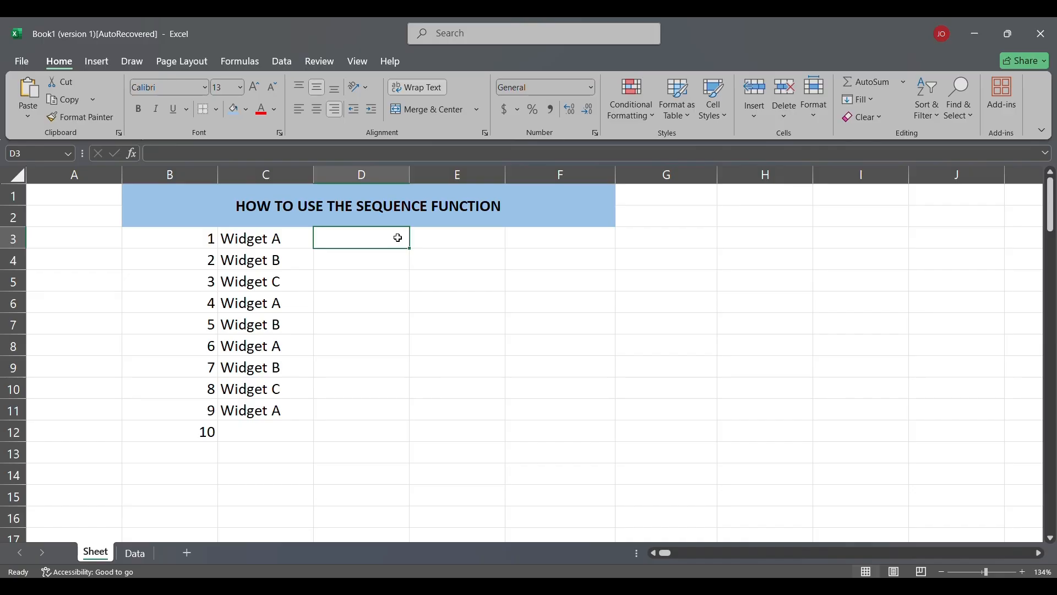
type("=SEQU")
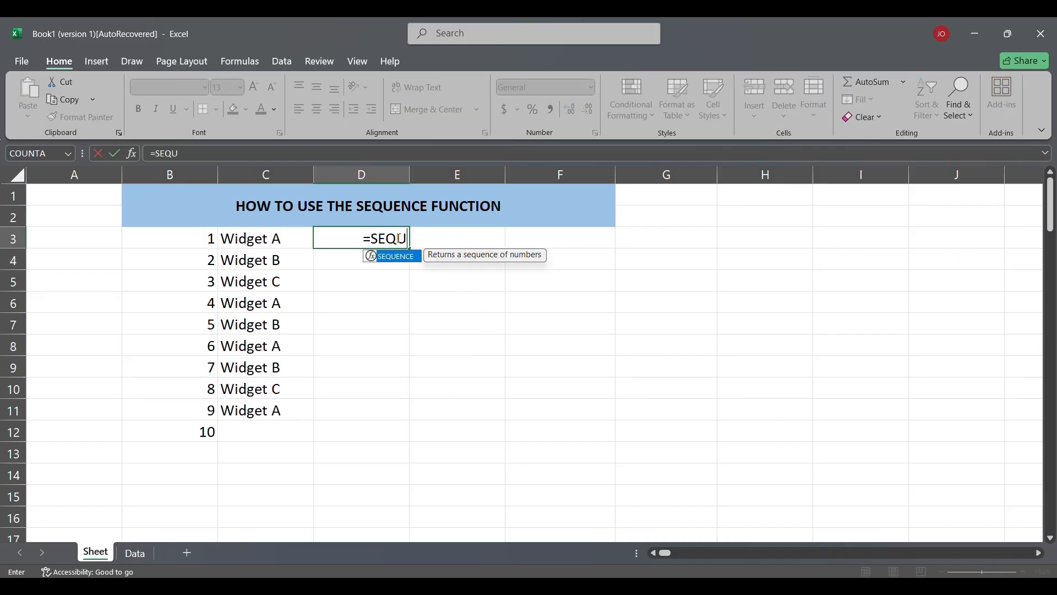
type("ENCE(")
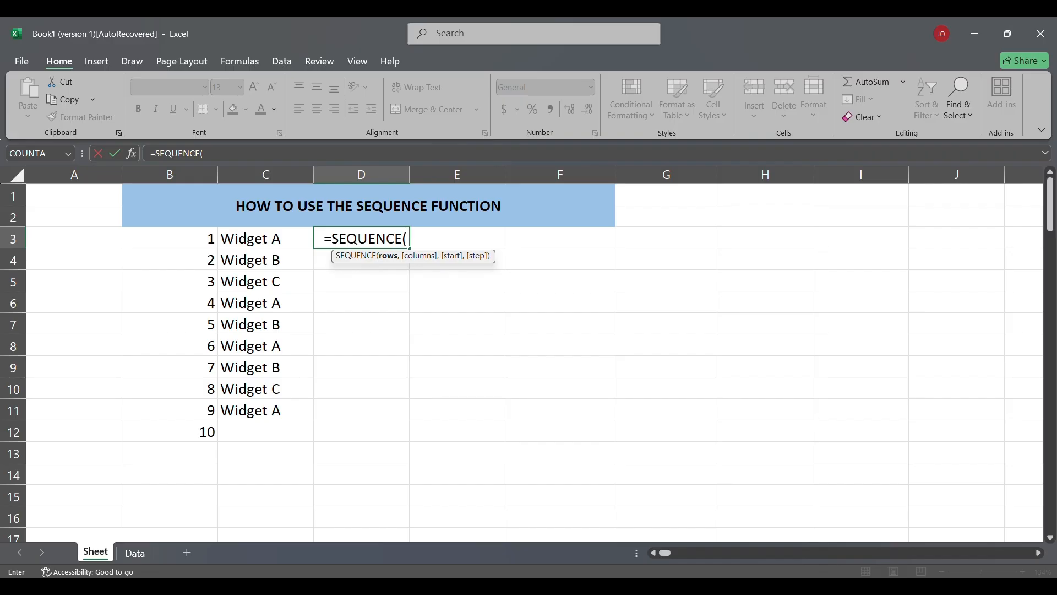
type("10,")
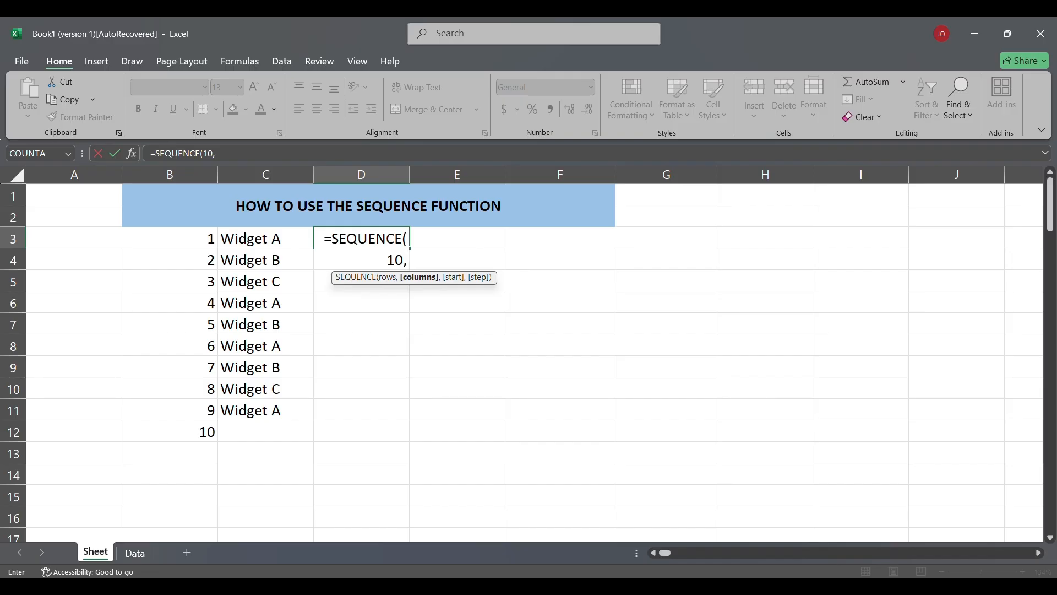
type("3,")
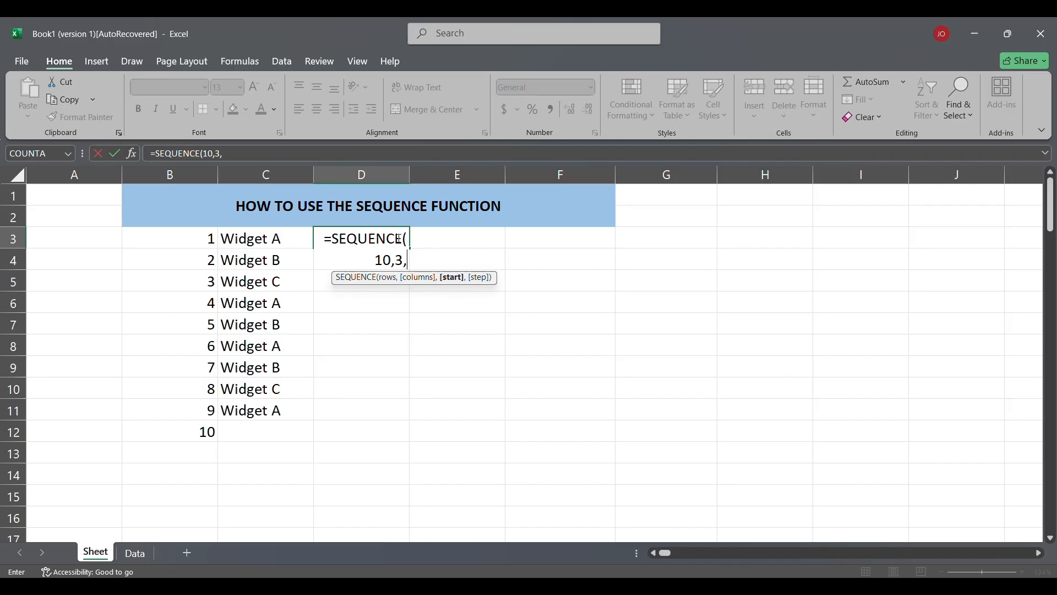
type("5,")
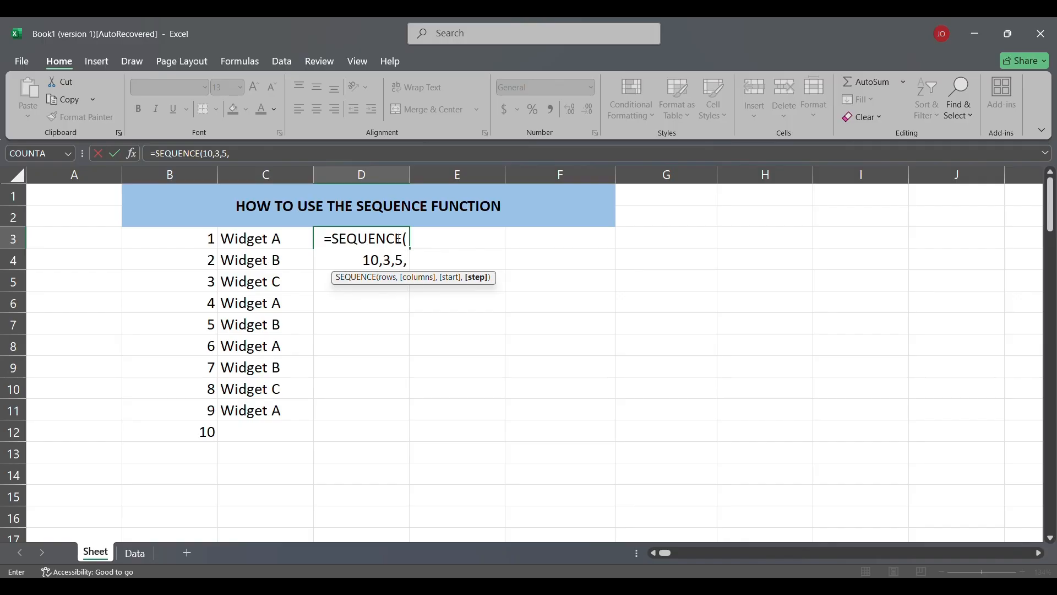
type("5)")
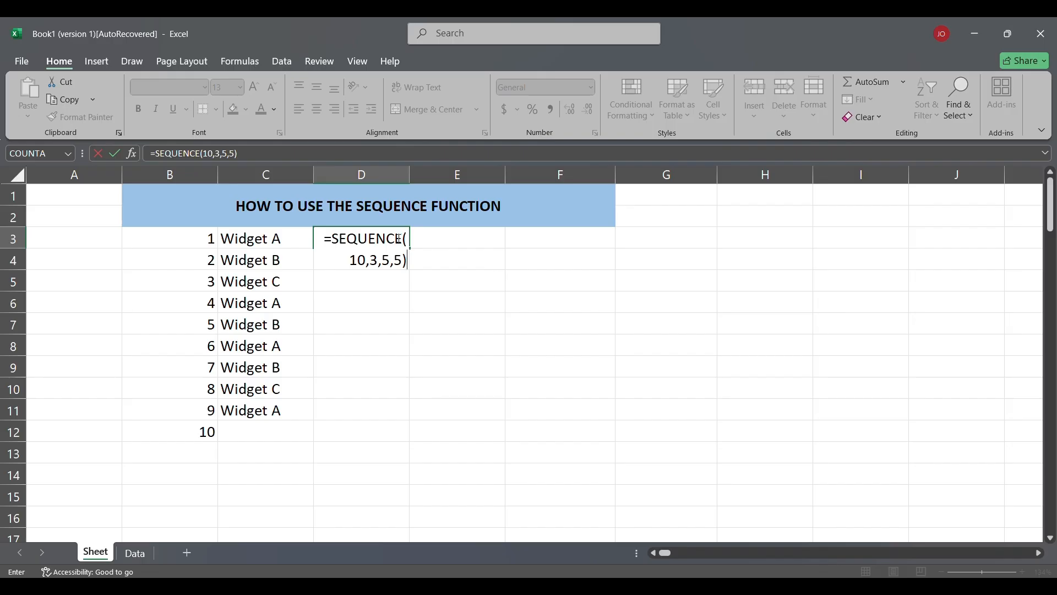
key("Return")
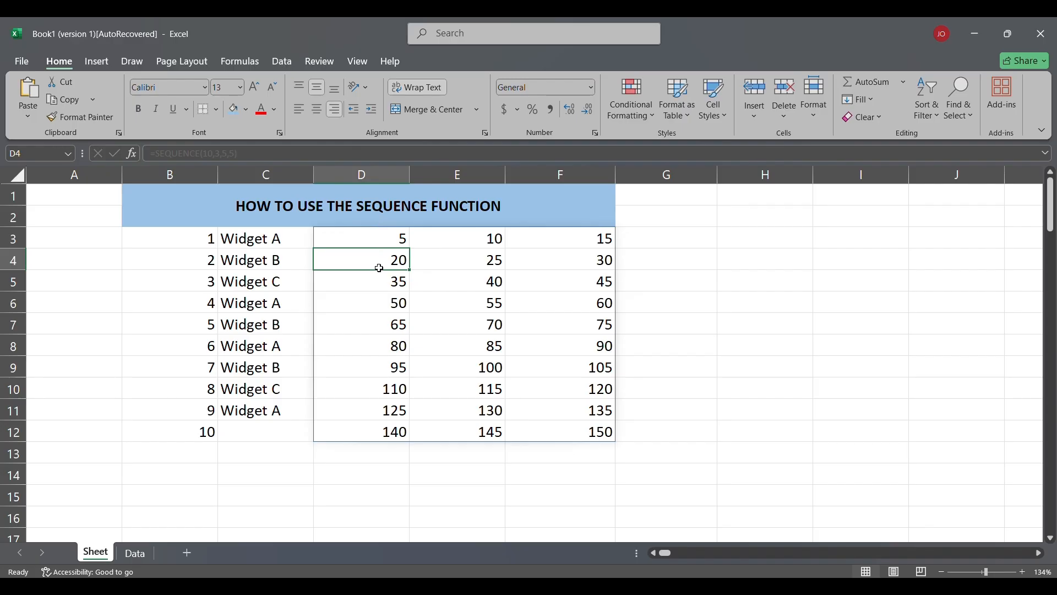
Step: Examine how the sequence values progress across the columns and down the first rows of the array starting at D3
left_click(389, 238)
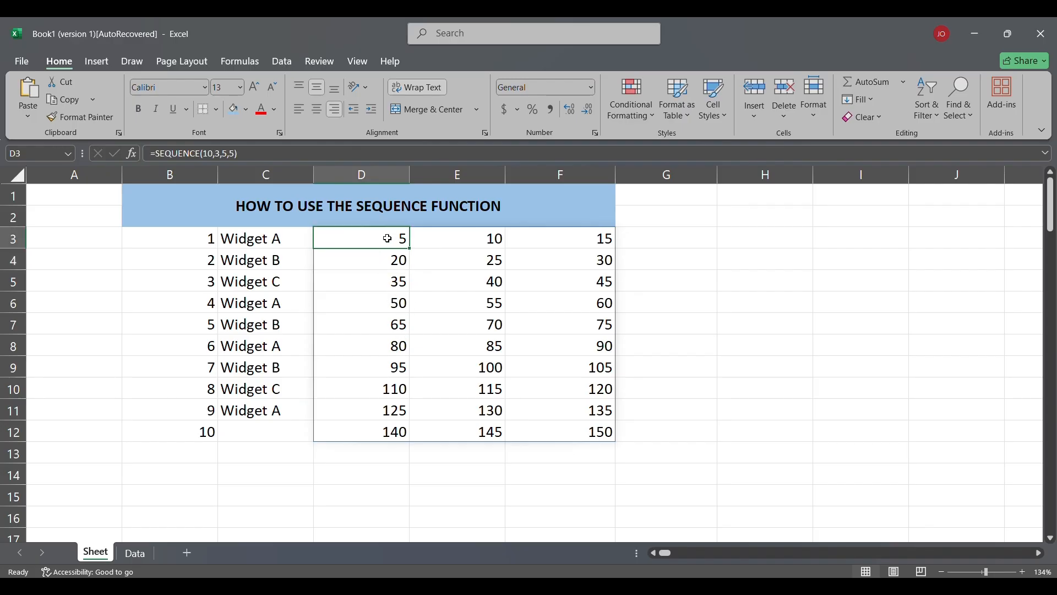
left_click_drag(388, 238, 547, 281)
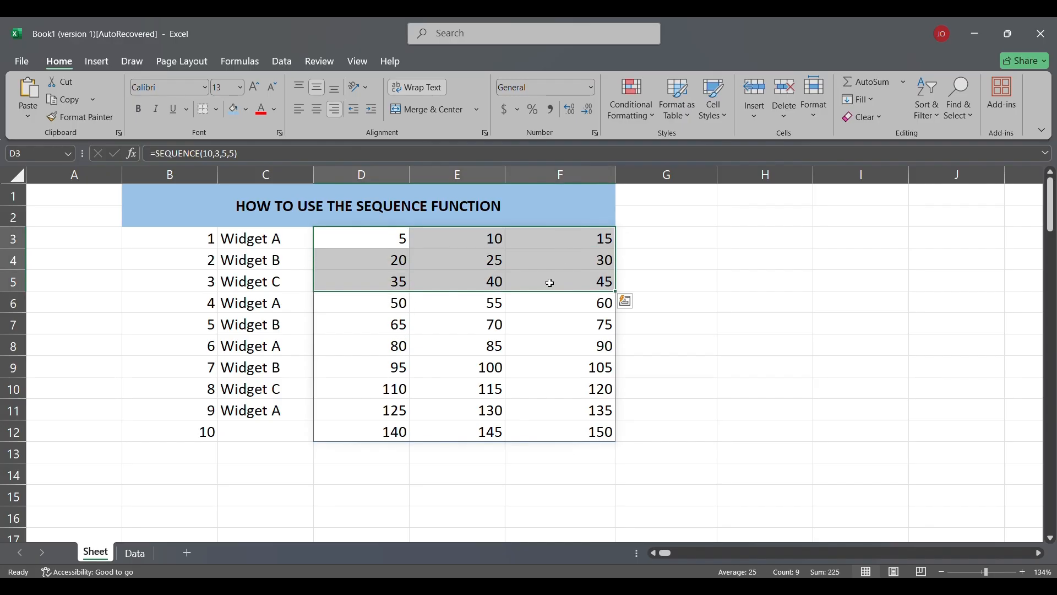
left_click(385, 234)
left_click(449, 237)
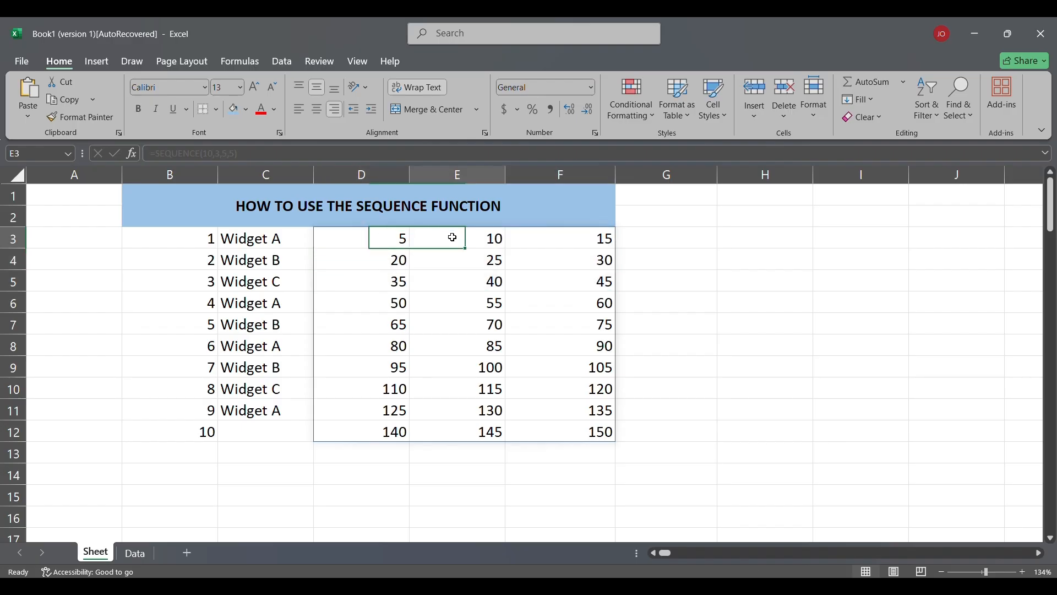
left_click(549, 232)
left_click(414, 261)
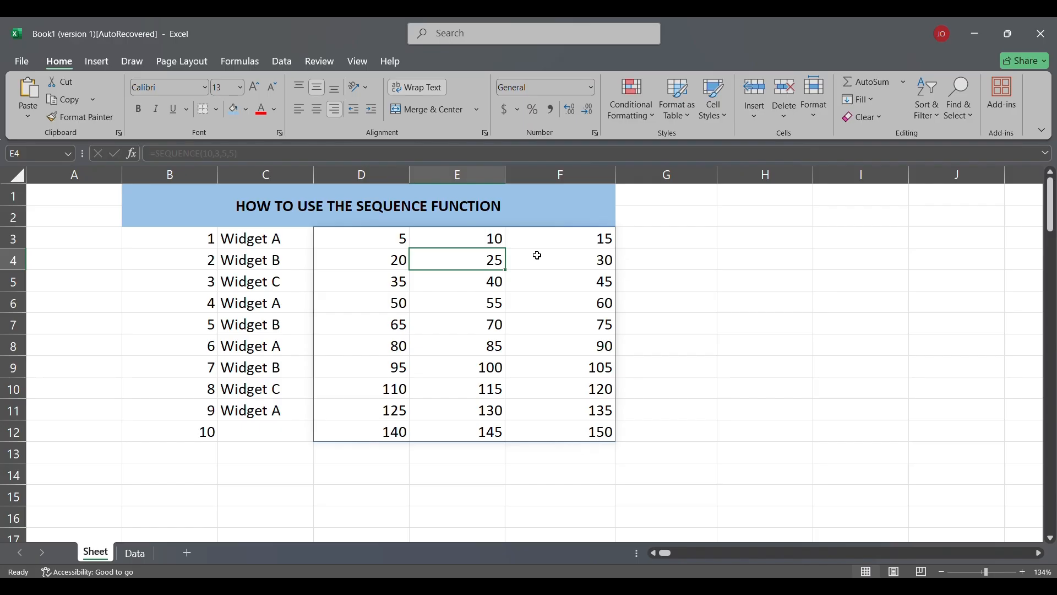
Step: Change the rows argument of the SEQUENCE formula in D3 to 20
double_click(385, 239)
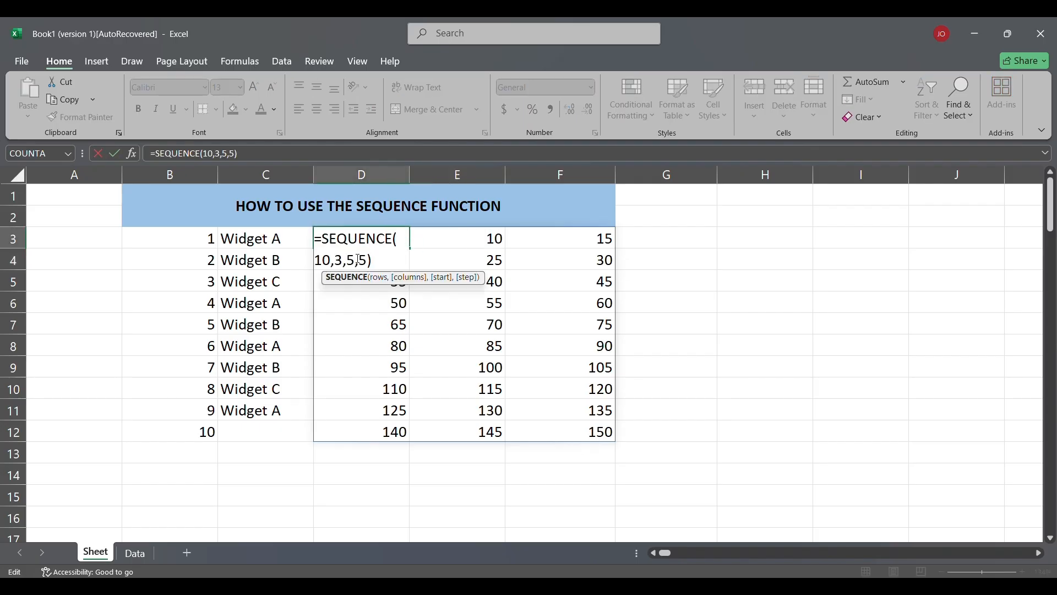
left_click(331, 259)
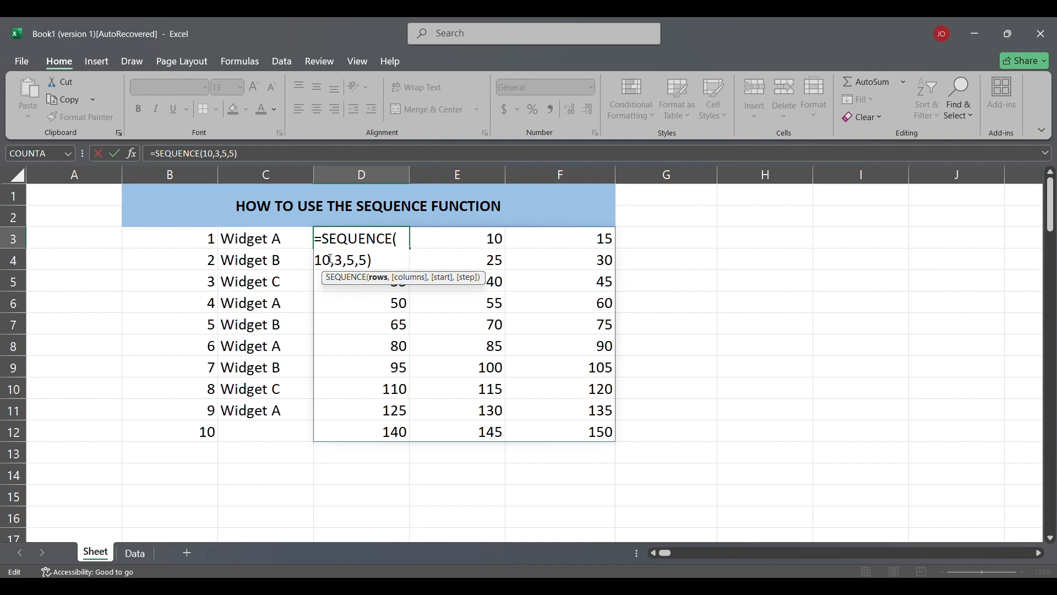
key("BackSpace")
key("BackSpace")
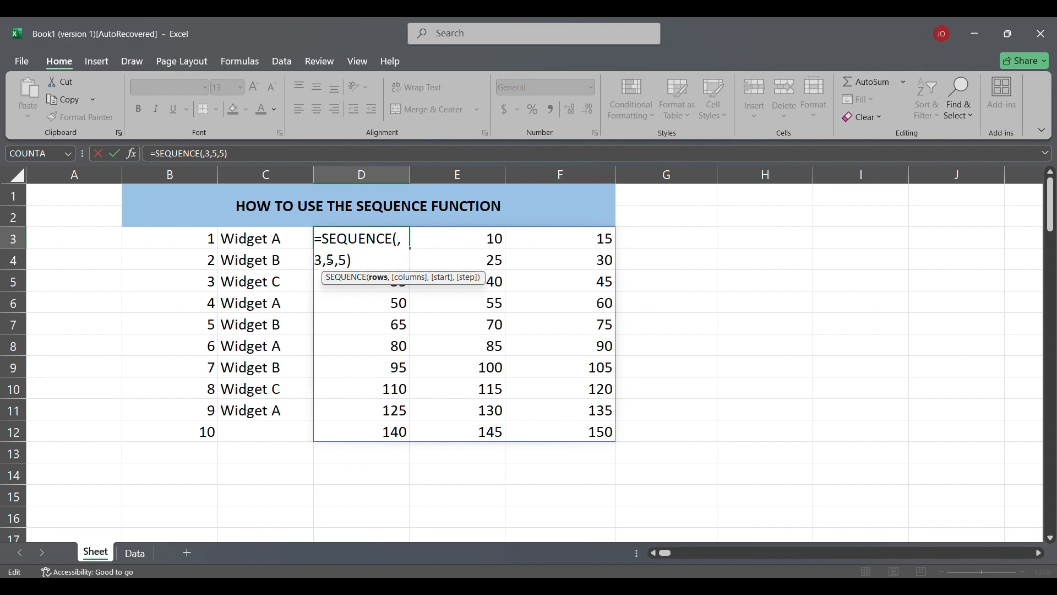
type("20")
key("Right")
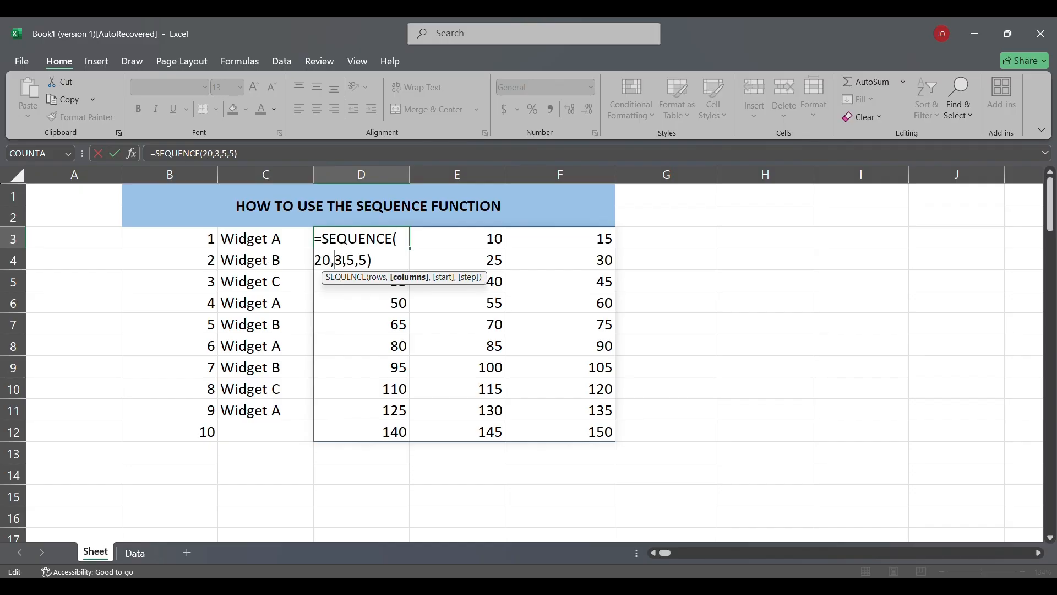
Step: Change the SEQUENCE formula in D3 to 5 columns, start 10 and step 10
key("Delete")
type("5")
key("Right")
key("Right")
key("BackSpace")
type("10")
key("Right")
key("Delete")
type("10")
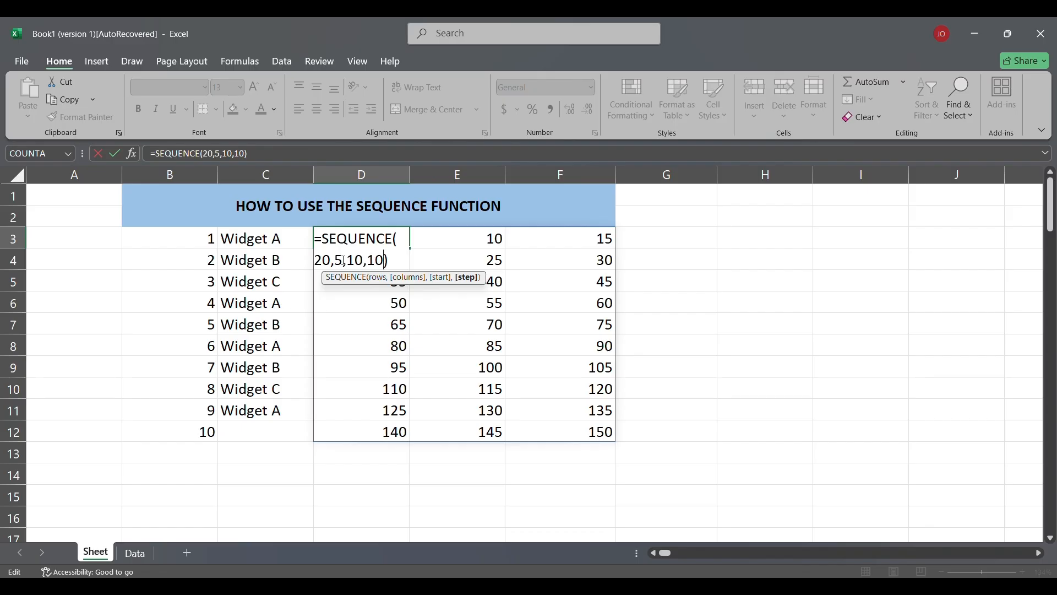
key("Return")
scroll(685, 349, "down", 3)
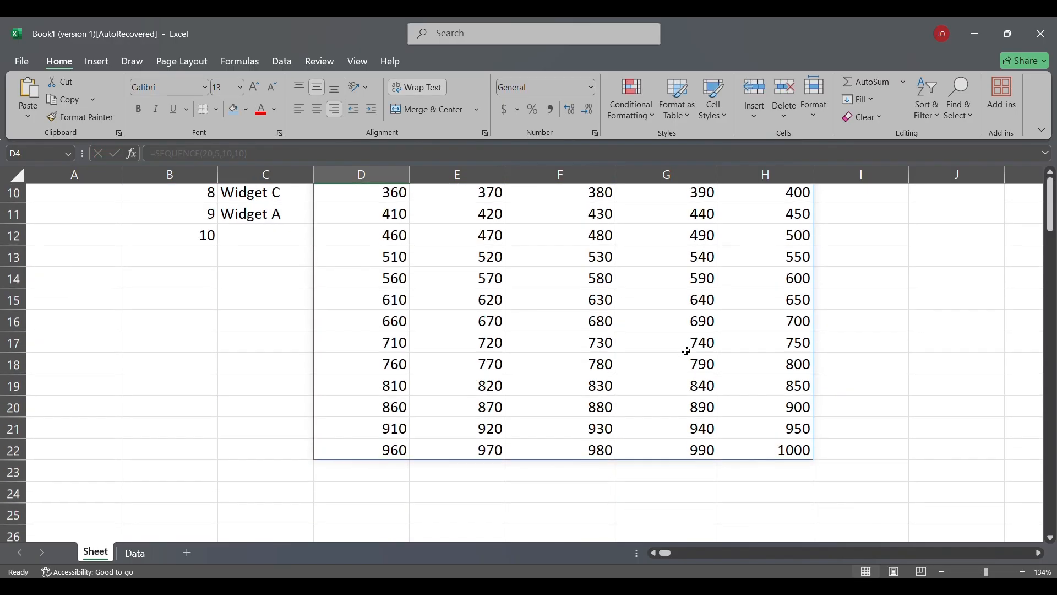
scroll(686, 350, "up", 3)
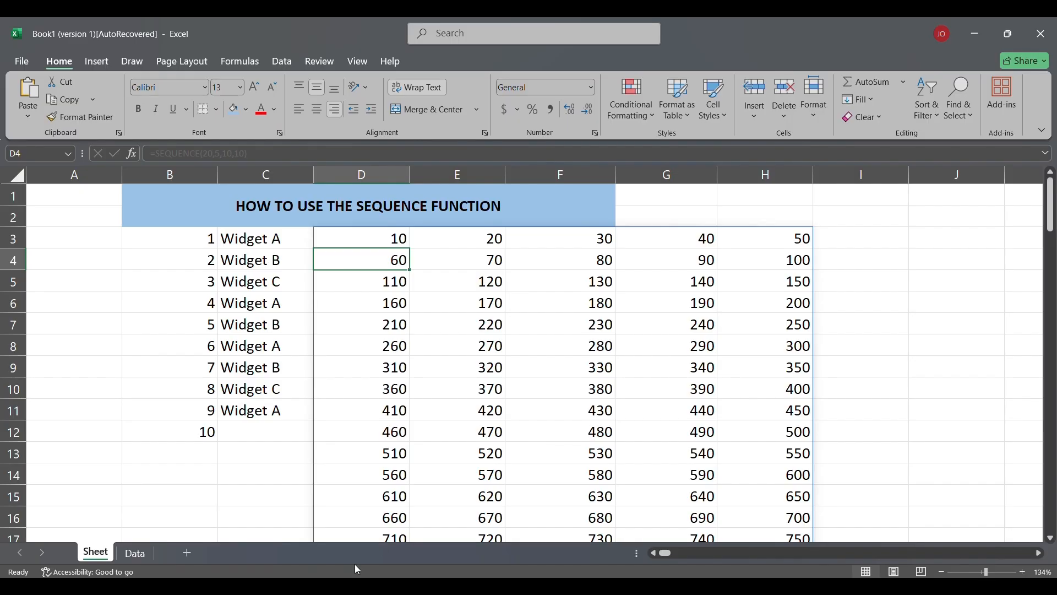
Step: On the Data sheet, begin a formula in B2 with the text prefix "SN" followed by the & join operator
left_click(135, 553)
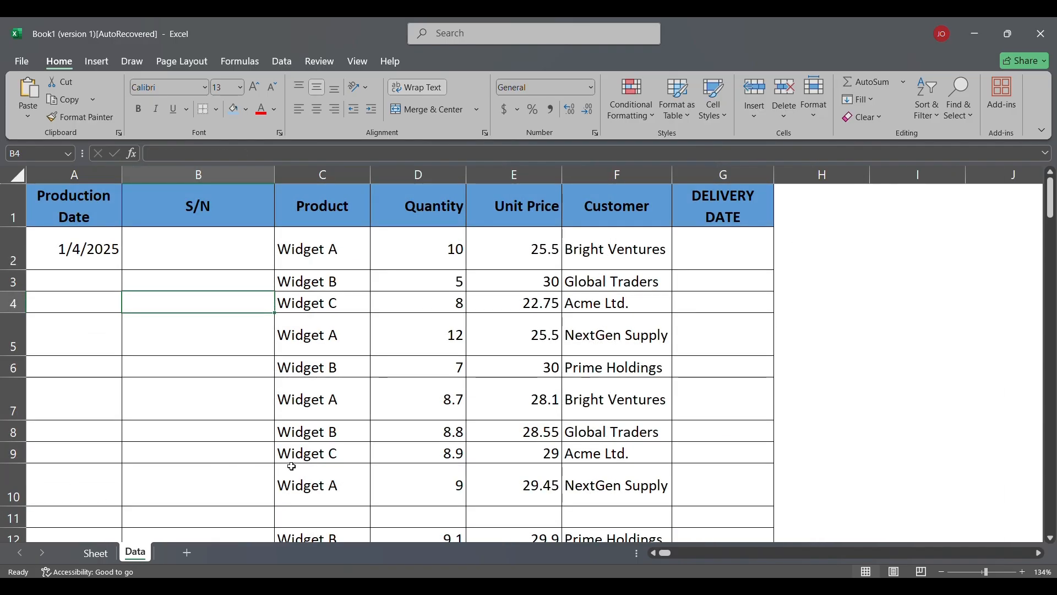
left_click(216, 246)
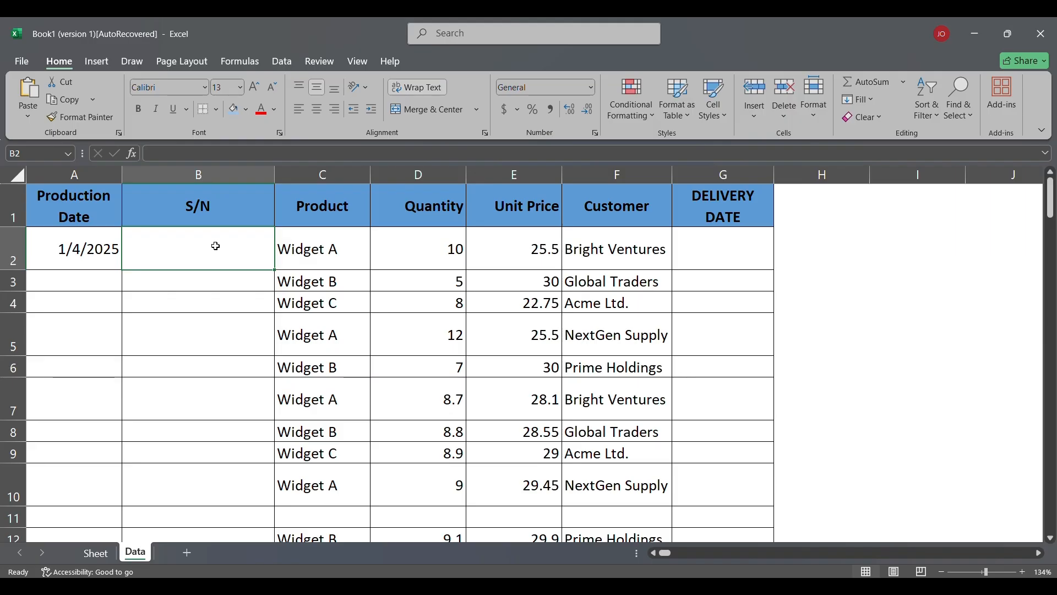
type("=")
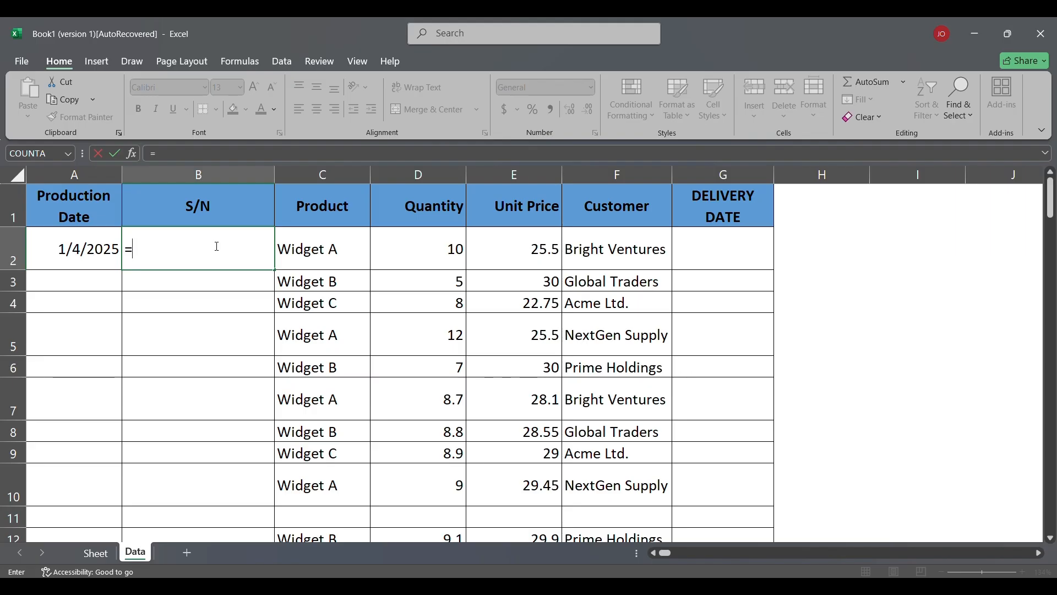
type("SN")
key("BackSpace")
key("BackSpace")
type("\"\"")
key("Left")
double_click(217, 246)
type("SN")
left_click(188, 247)
type("&")
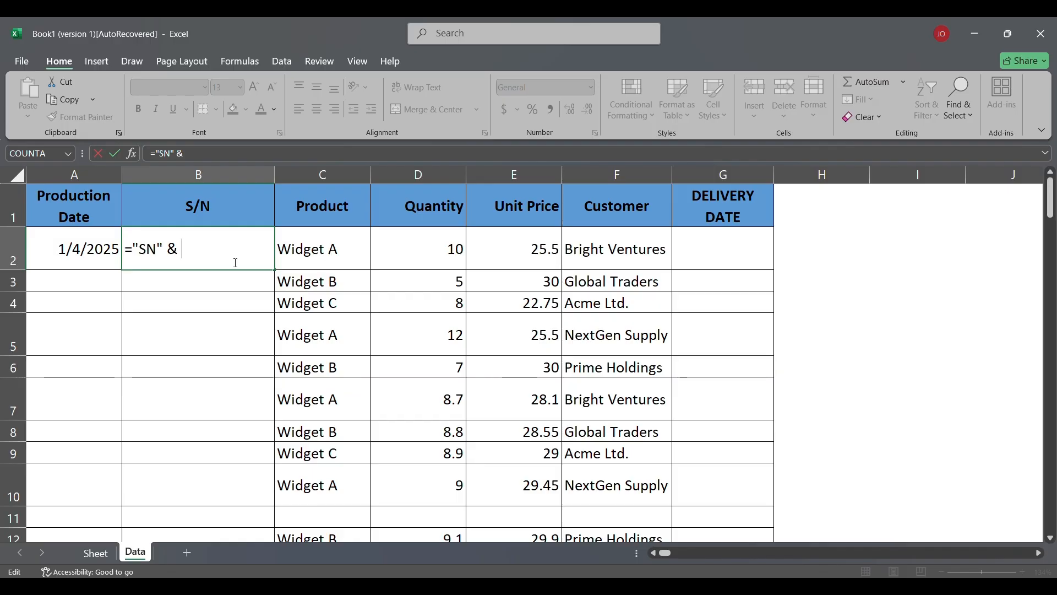
Step: Complete the B2 formula with SEQUENCE(100,1,1000,1) for 100 rows, 1 column, start 1000 and step 1
type("SEQUENCE(")
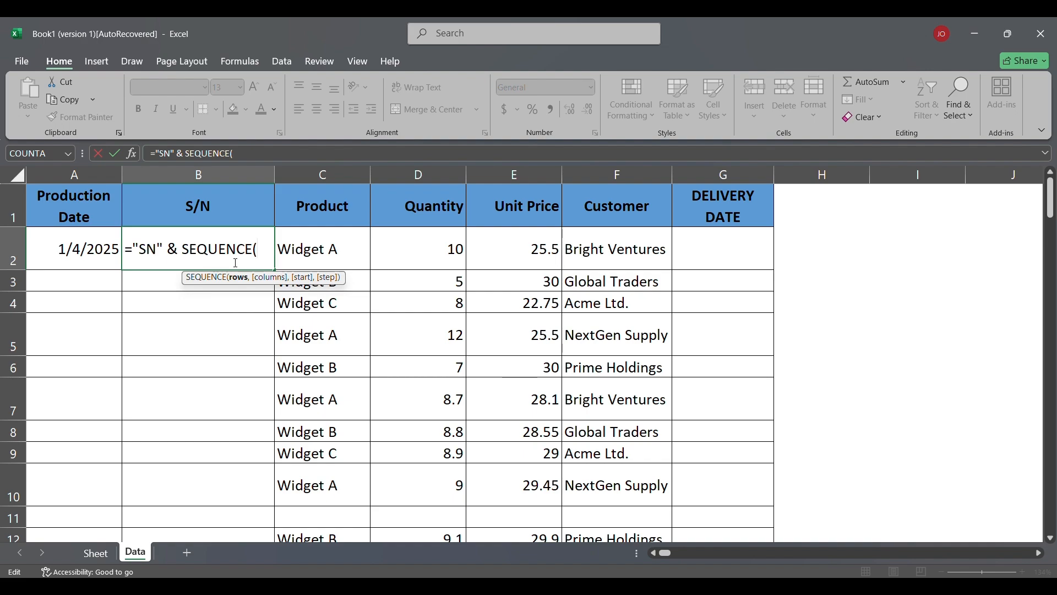
type("100")
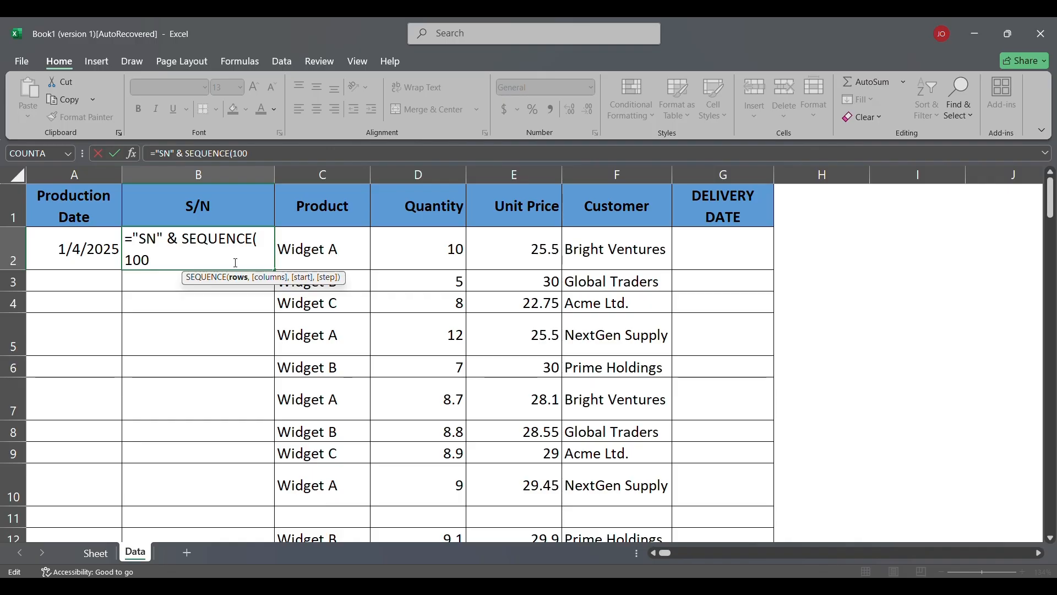
type(",")
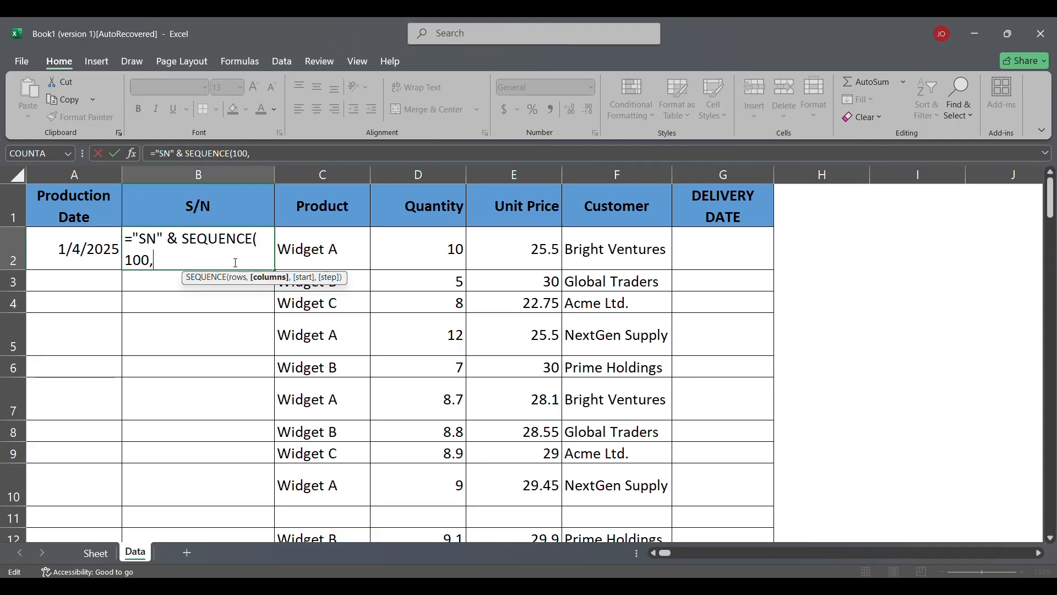
type("1")
type(",")
type("100")
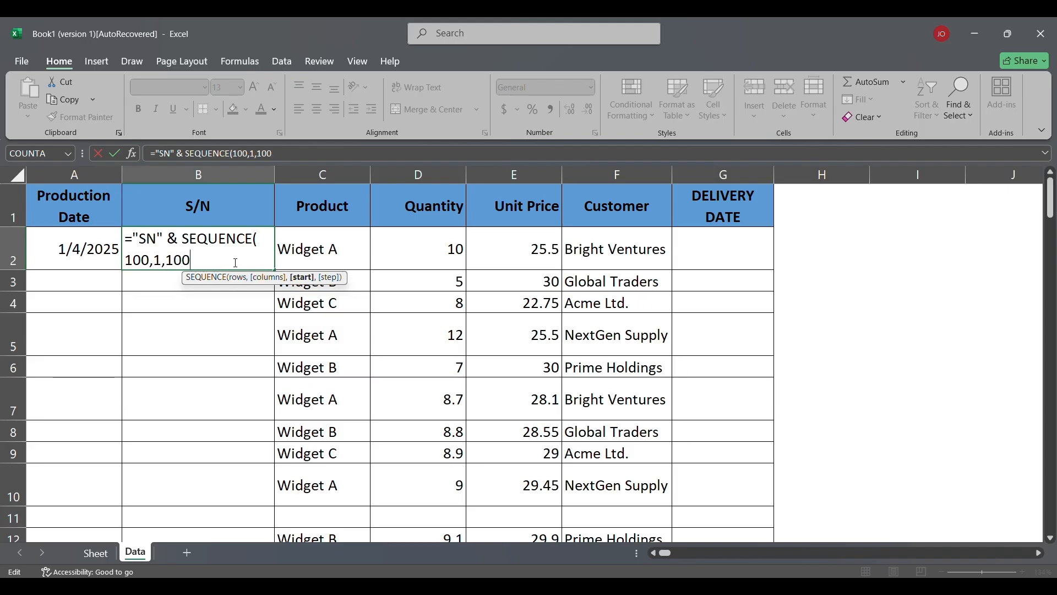
type("0,1")
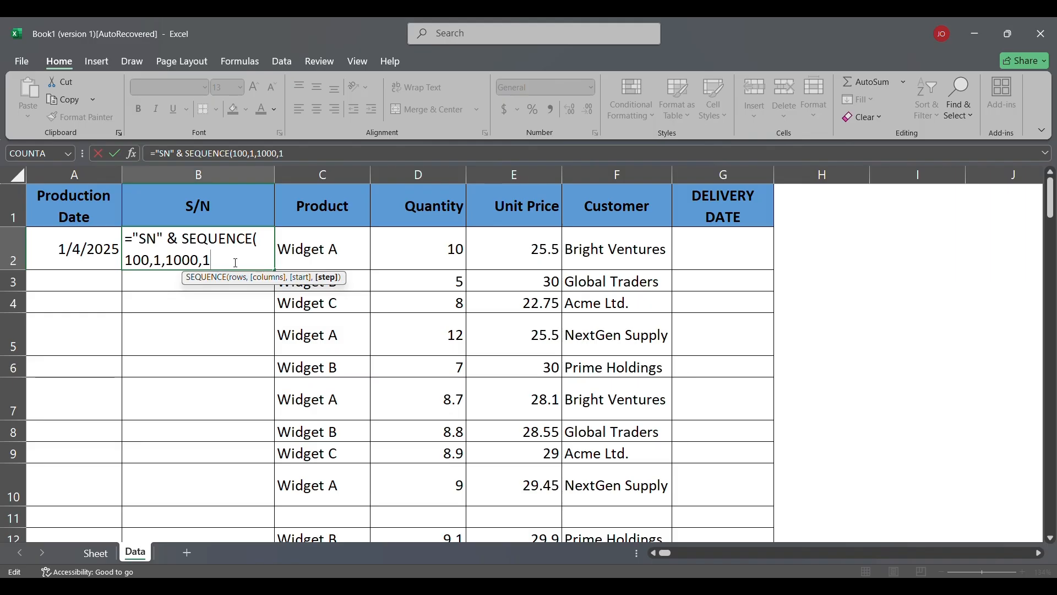
type(")")
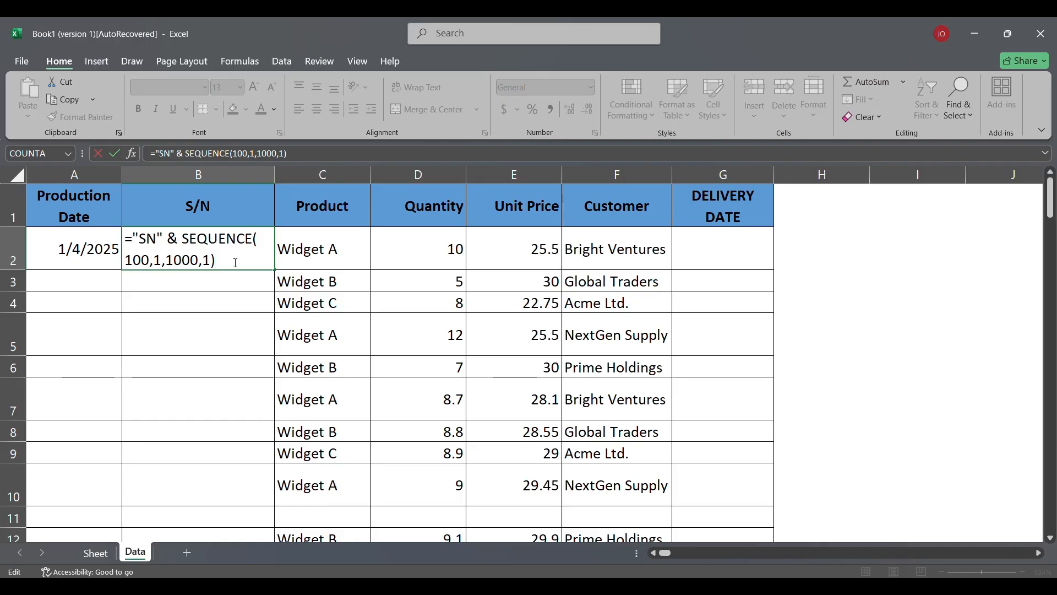
key("Return")
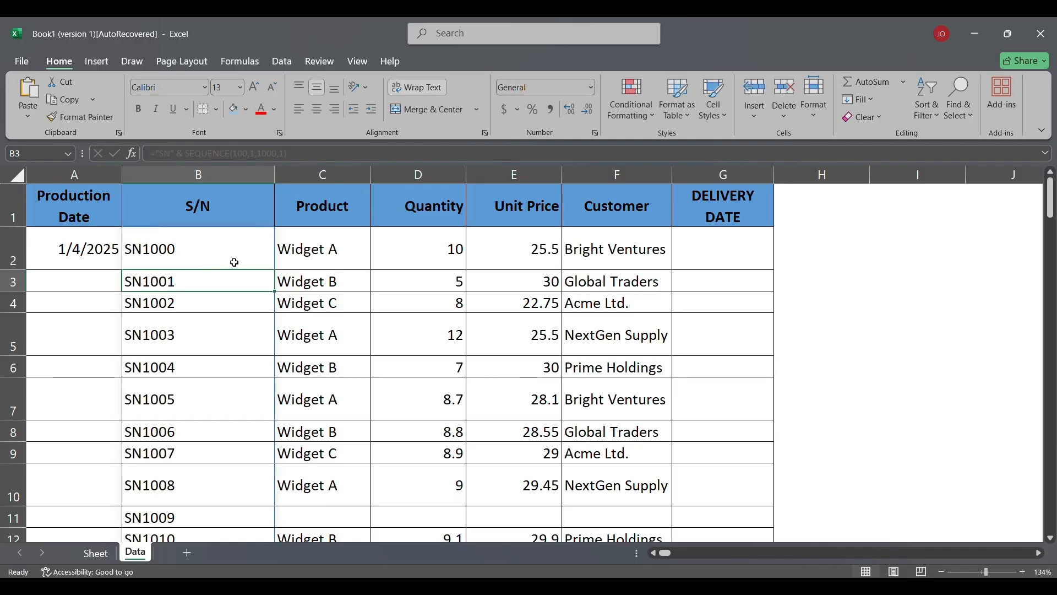
Step: Review the generated serial numbers in column B from the first row to the end of the table
scroll(235, 263, "down", 16)
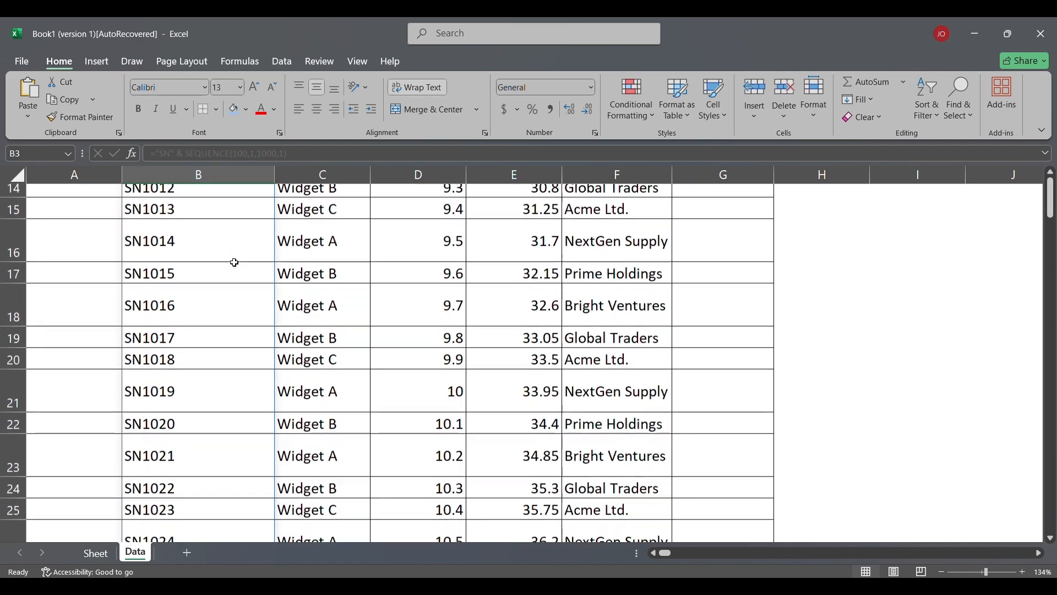
scroll(235, 263, "down", 15)
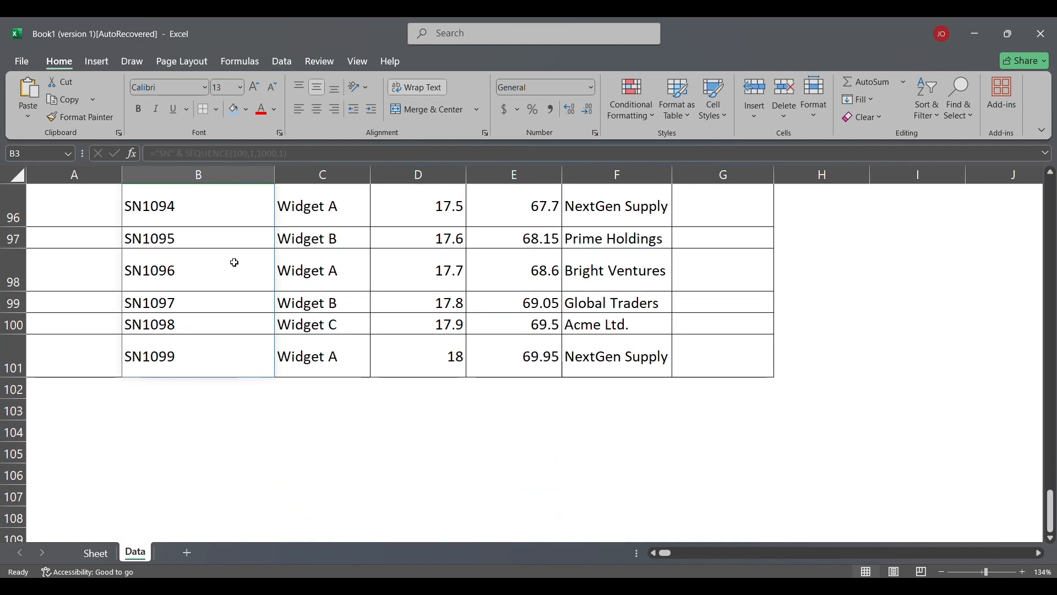
scroll(234, 262, "up", 20)
scroll(234, 262, "up", 7)
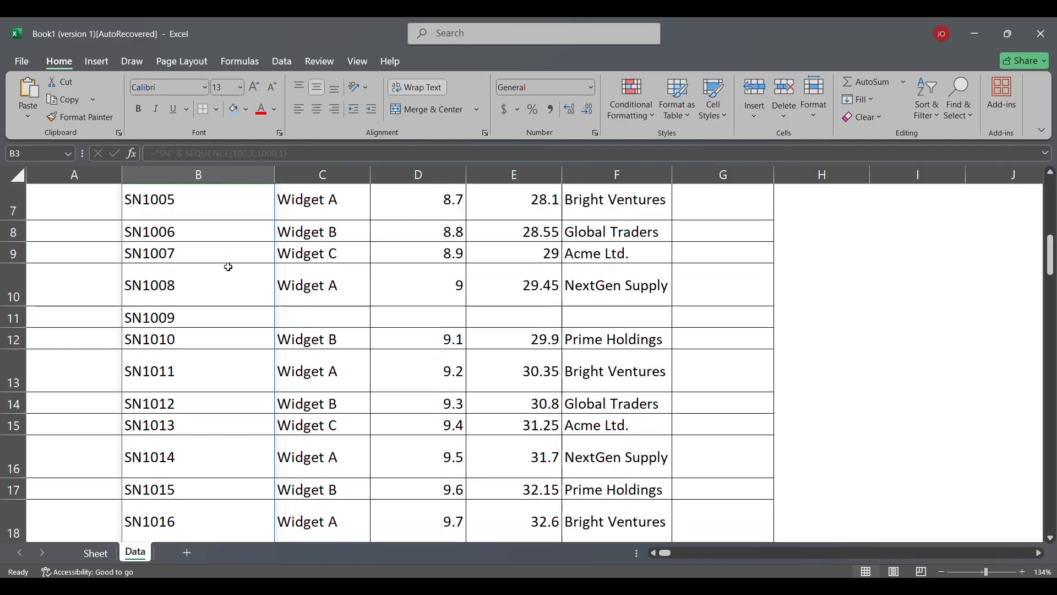
scroll(231, 220, "down", 20)
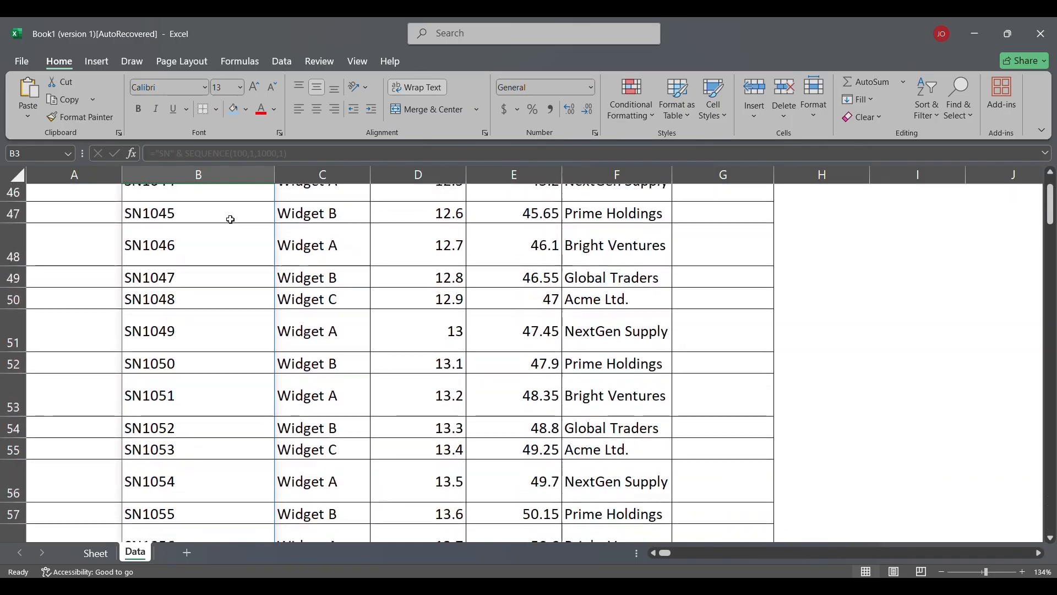
scroll(231, 219, "down", 14)
scroll(231, 220, "up", 9)
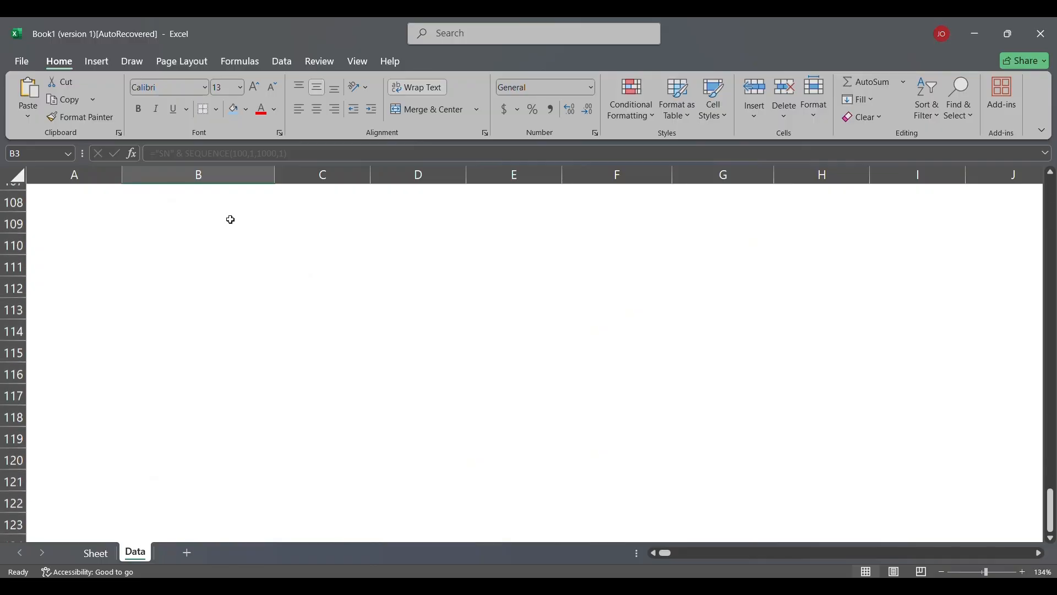
left_click(188, 287)
scroll(187, 287, "up", 20)
scroll(187, 287, "up", 3)
Step: Select the whole range of serial numbers from B2 to B101 to inspect its extent
left_click(182, 260)
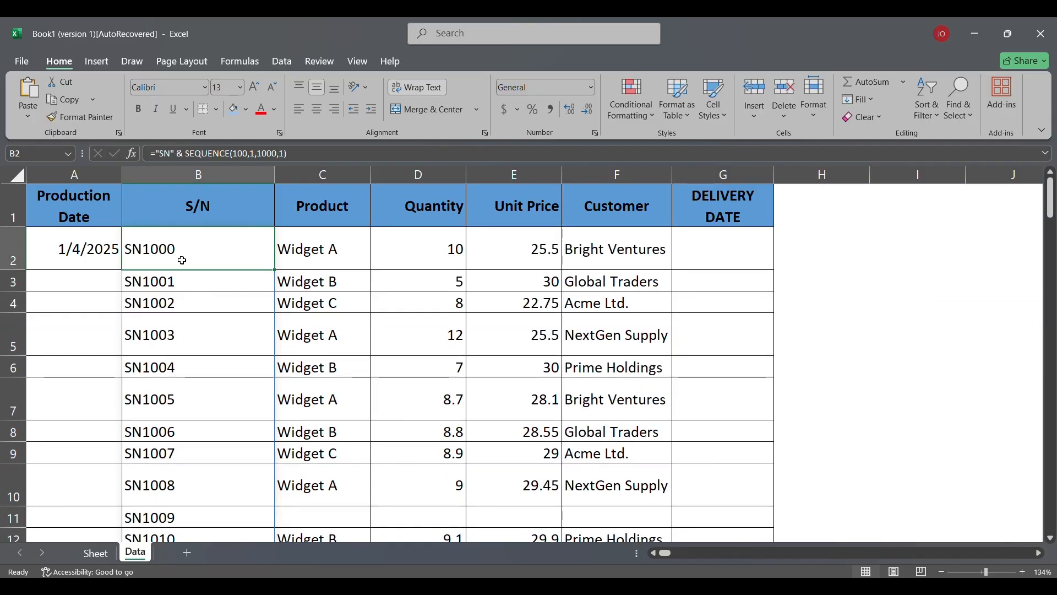
left_click_drag(182, 260, 263, 473)
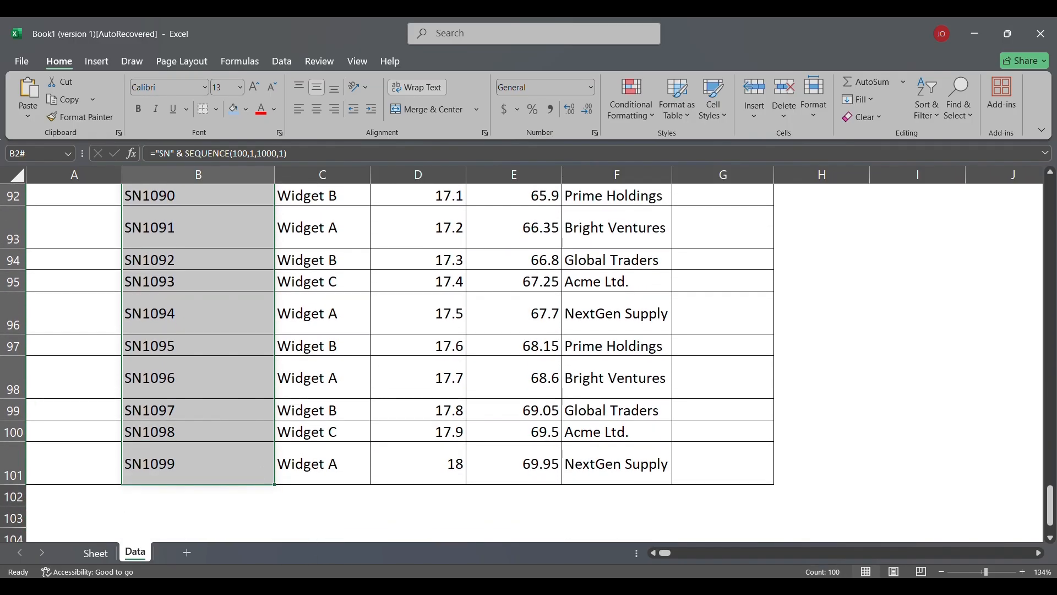
scroll(331, 392, "up", 13)
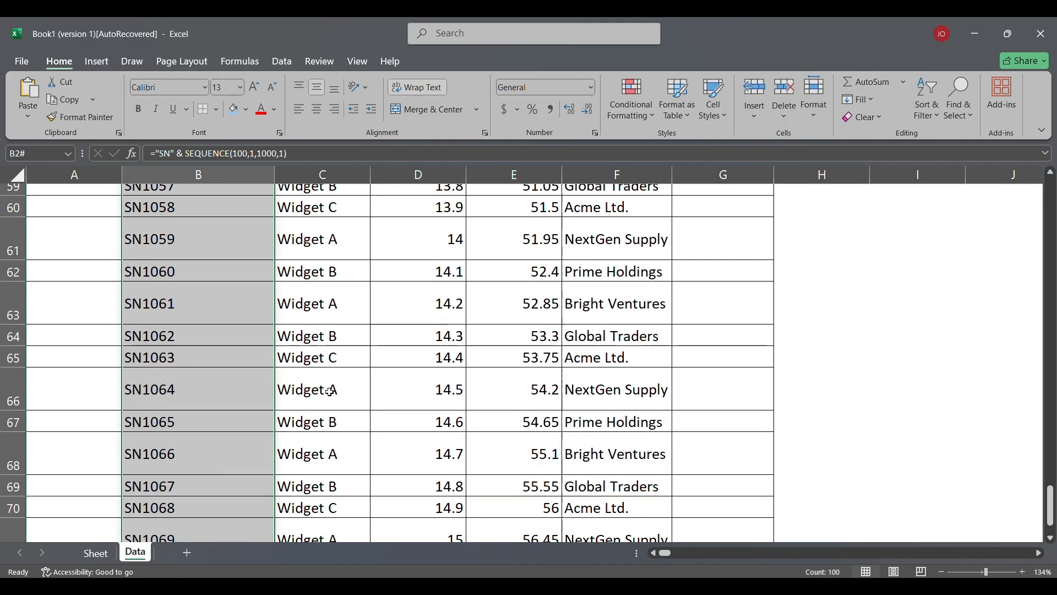
scroll(330, 392, "up", 17)
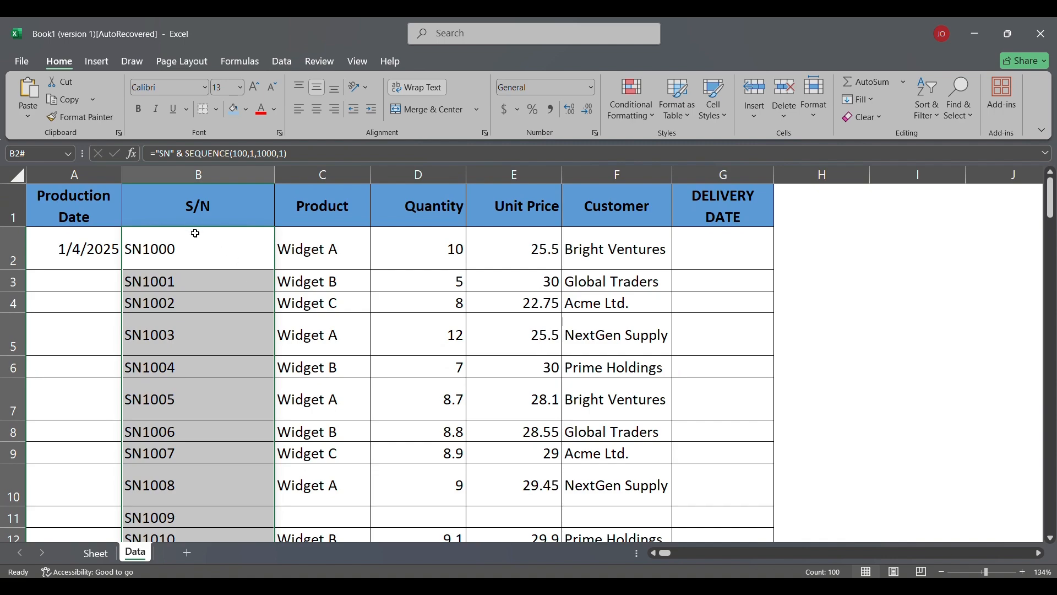
Step: Add a hyphen to the text prefix in the B2 formula, making it "SN-"
left_click(196, 242)
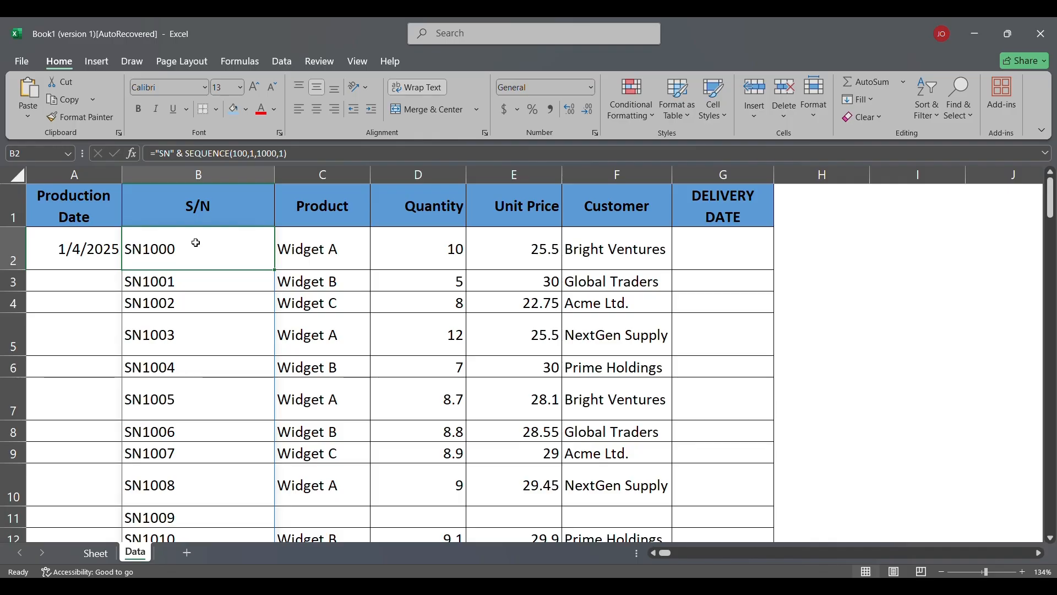
double_click(196, 243)
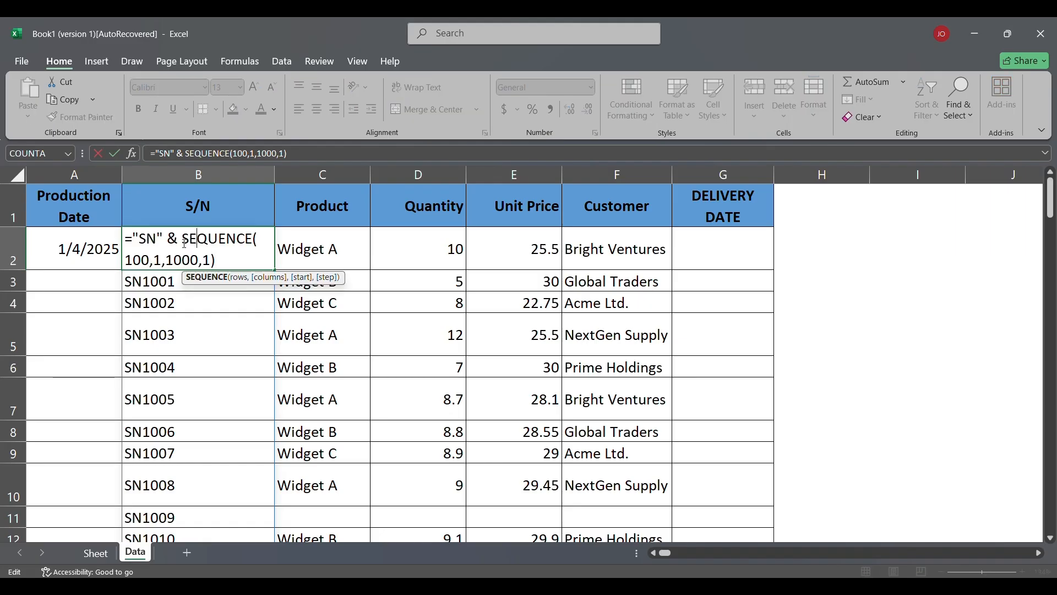
left_click(157, 239)
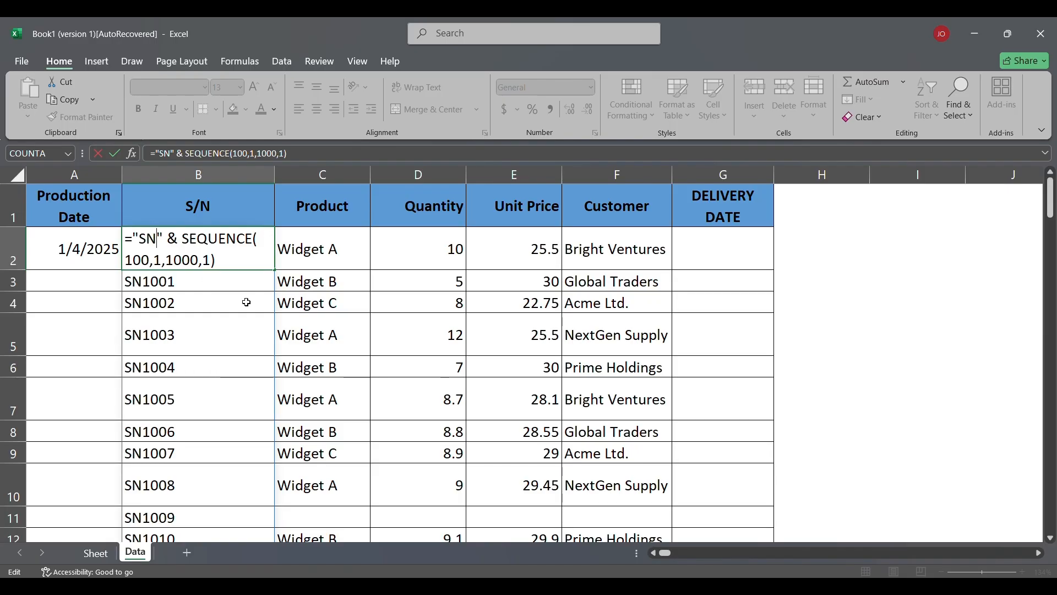
type("-")
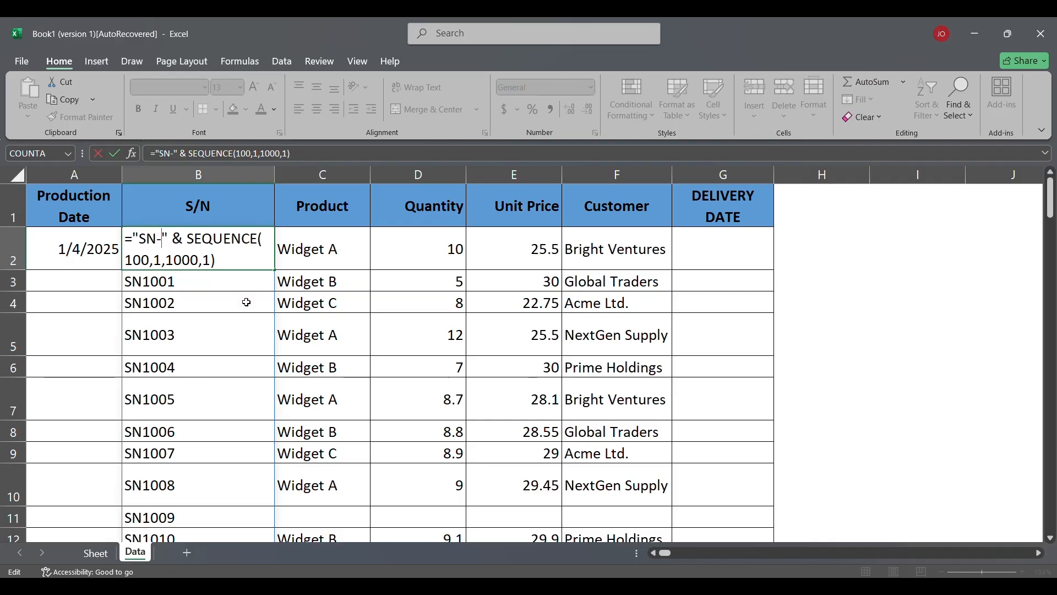
key("Return")
Step: Check the hyphenated serial numbers along the full length of column B
scroll(247, 302, "down", 20)
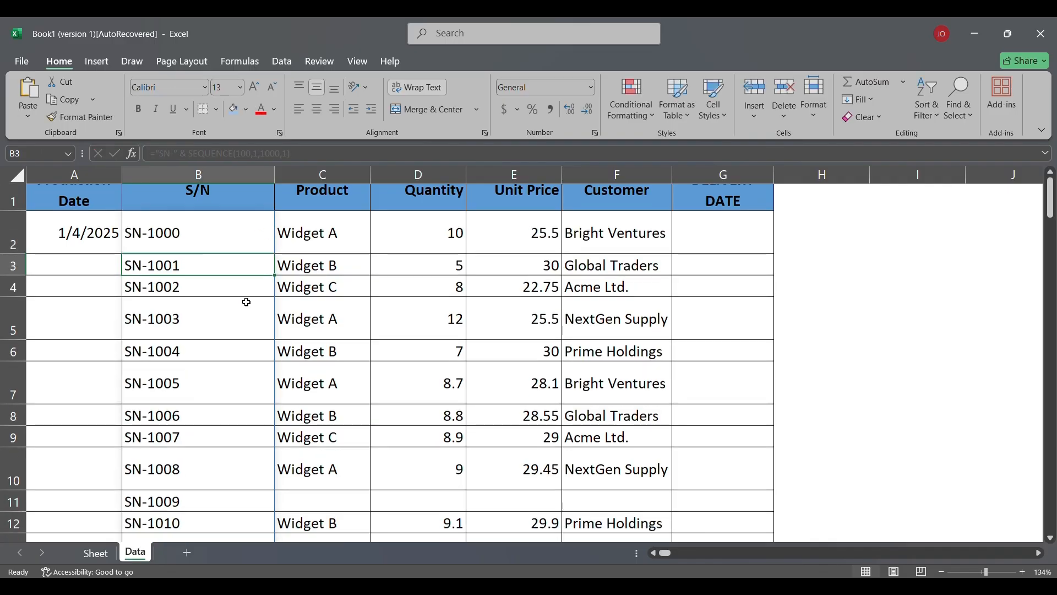
scroll(247, 302, "down", 20)
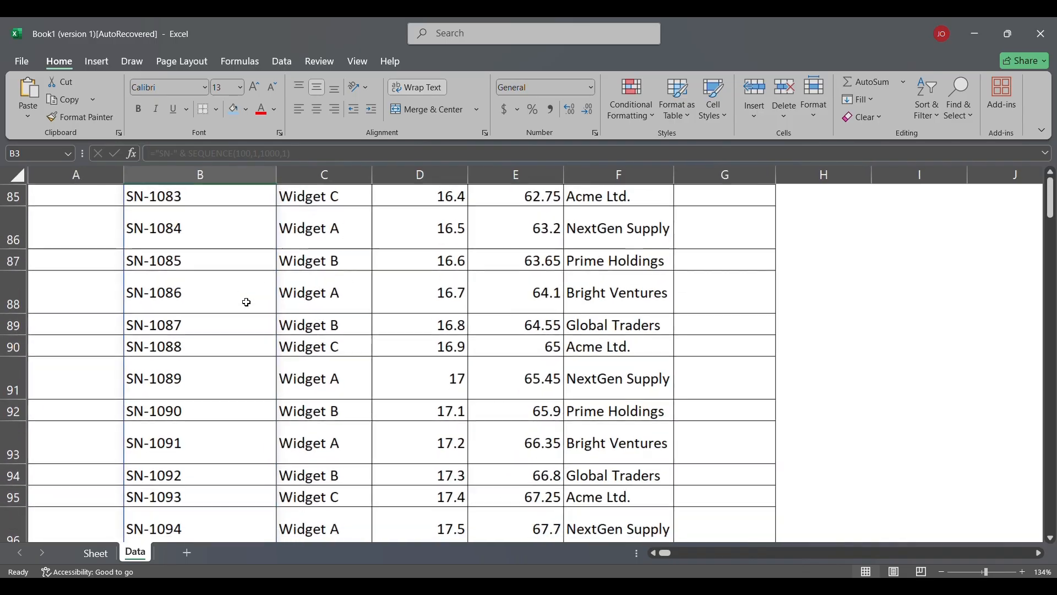
scroll(247, 303, "up", 17)
scroll(246, 302, "up", 4)
scroll(246, 302, "down", 3)
scroll(247, 303, "up", 4)
scroll(246, 303, "up", 7)
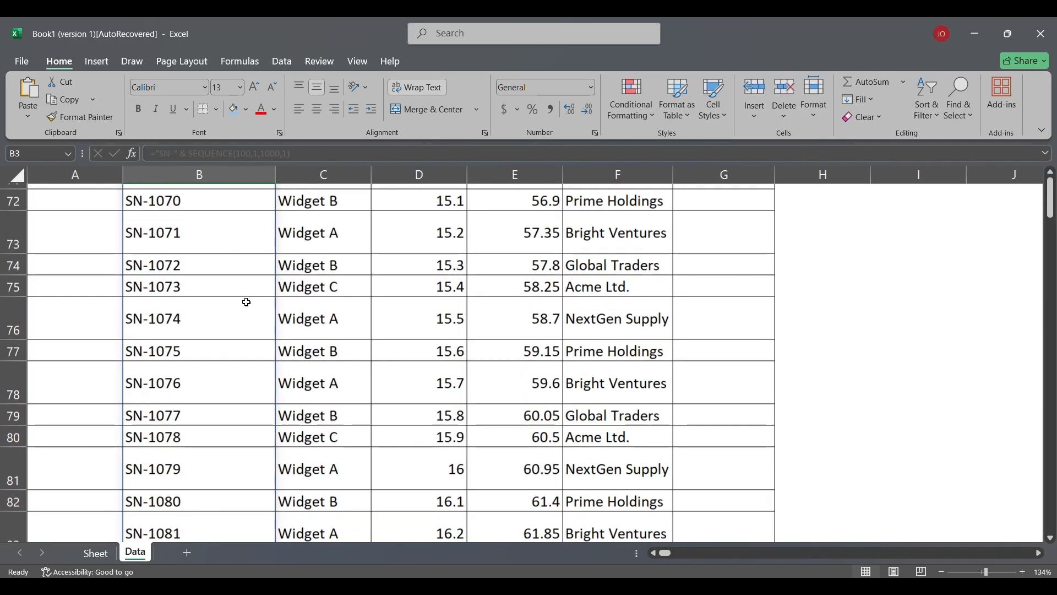
scroll(246, 302, "up", 14)
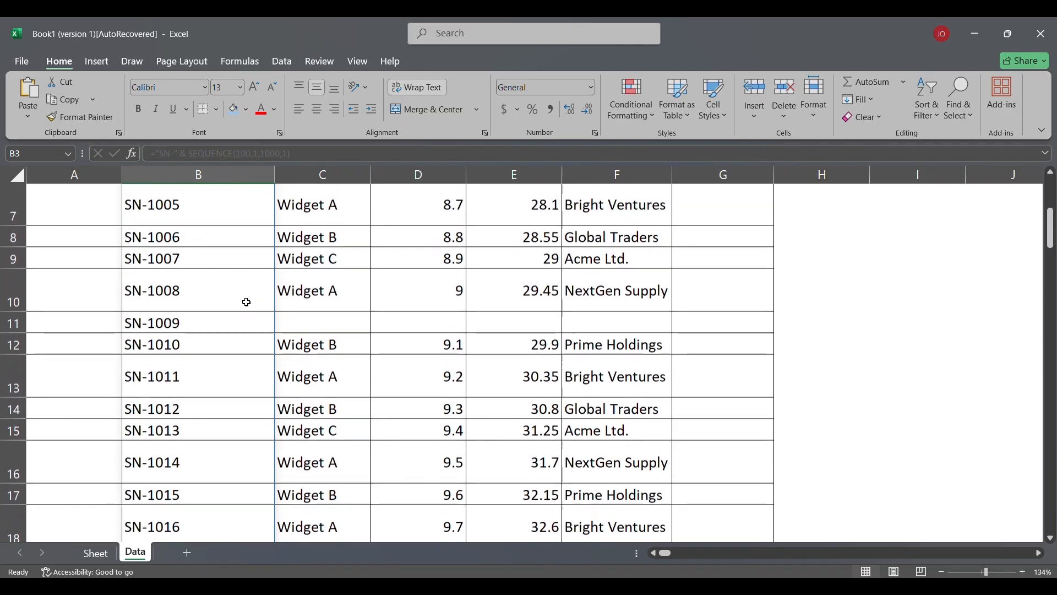
scroll(247, 303, "up", 3)
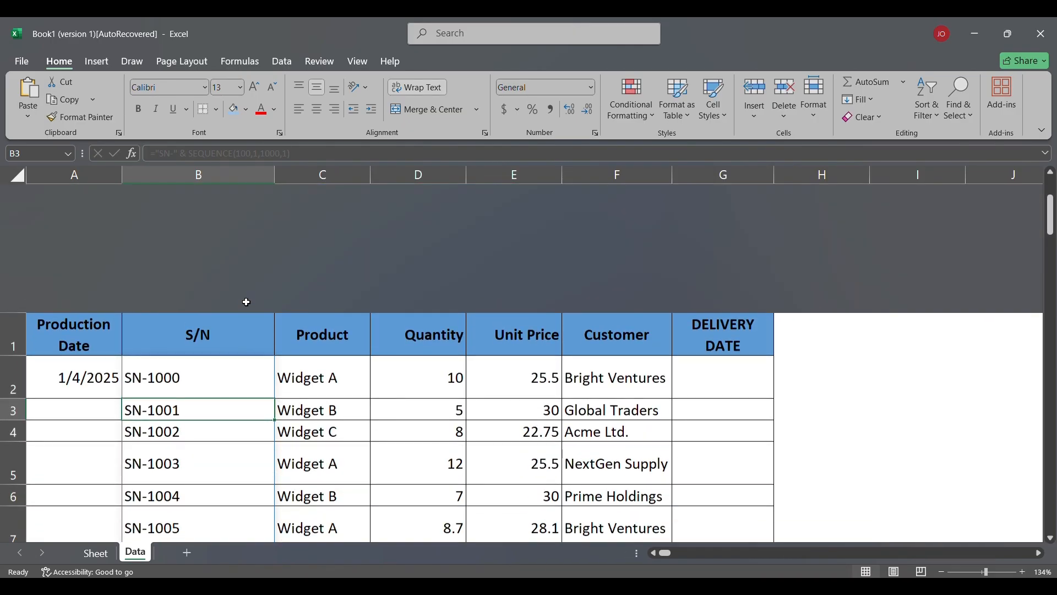
Step: Cut the entire serial number formula out of cell B2
double_click(224, 206)
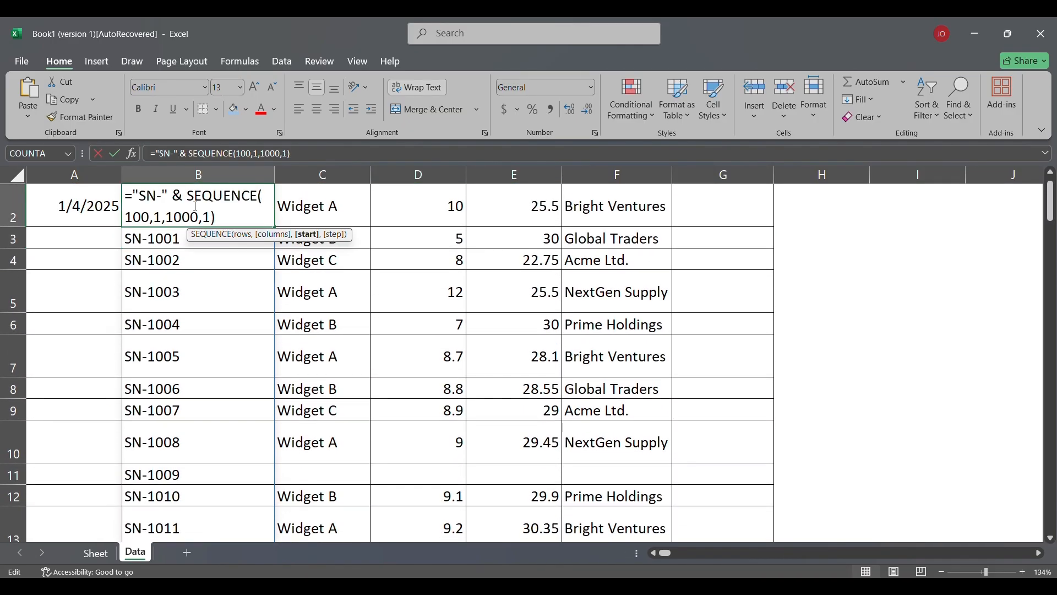
key("ctrl+a")
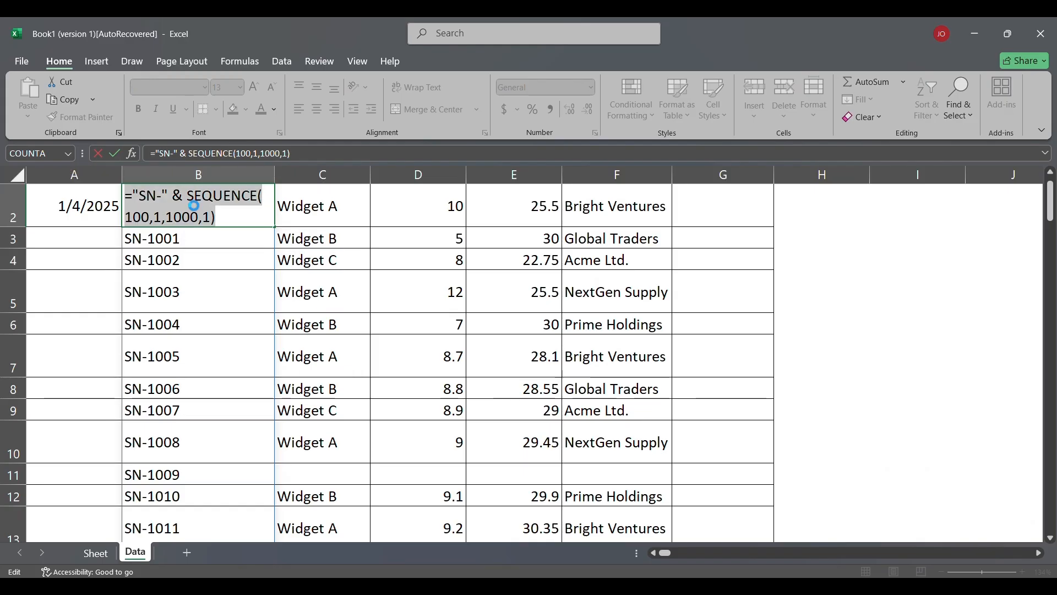
key("ctrl+x")
left_click(232, 417)
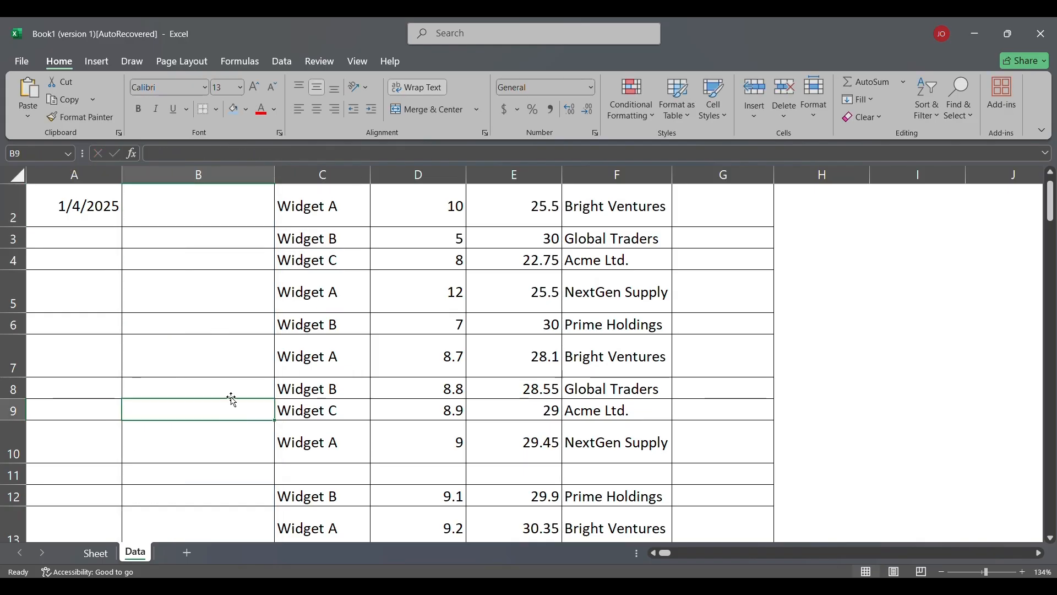
Step: Select the blank row 11 to inspect the gap in the product data
scroll(66, 447, "down", 1)
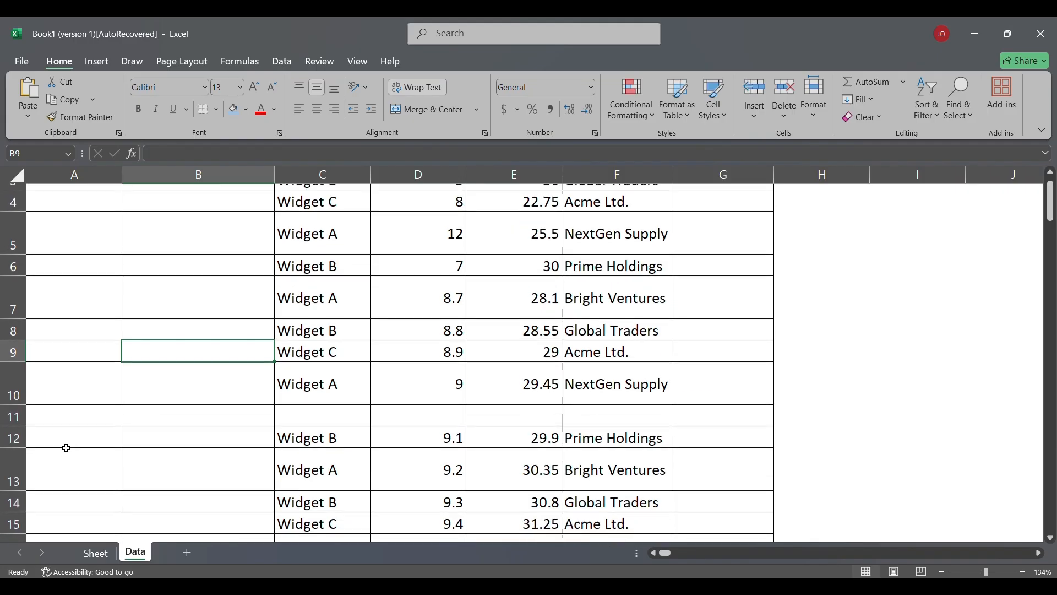
left_click(3, 410)
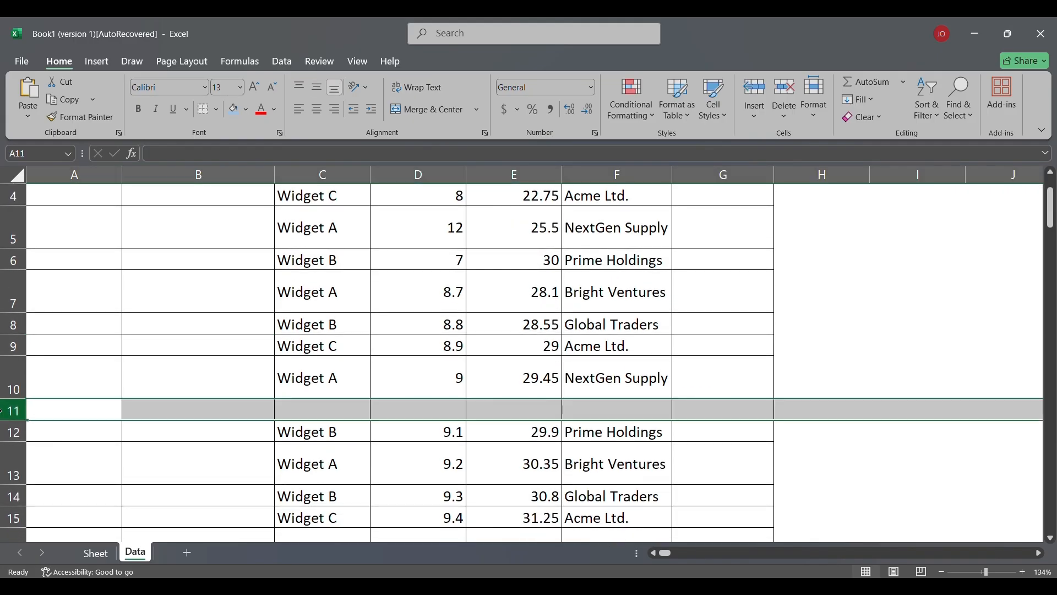
left_click(244, 456)
scroll(244, 456, "up", 2)
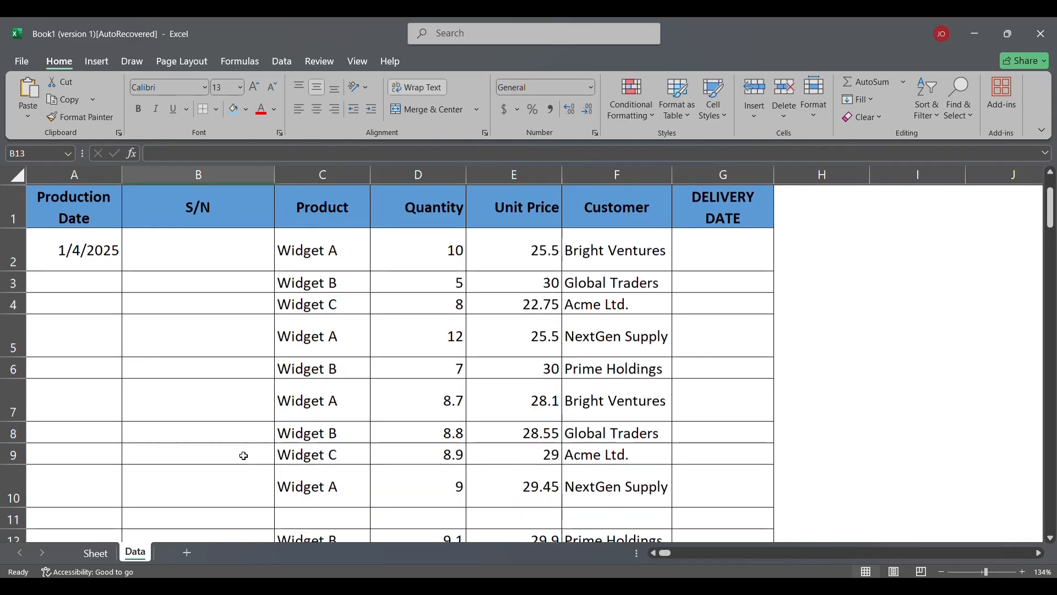
Step: Enter 1 and 2 in B2 and B3, and autofill the number series down to B10
left_click(235, 249)
type("1")
key("Return")
type("2")
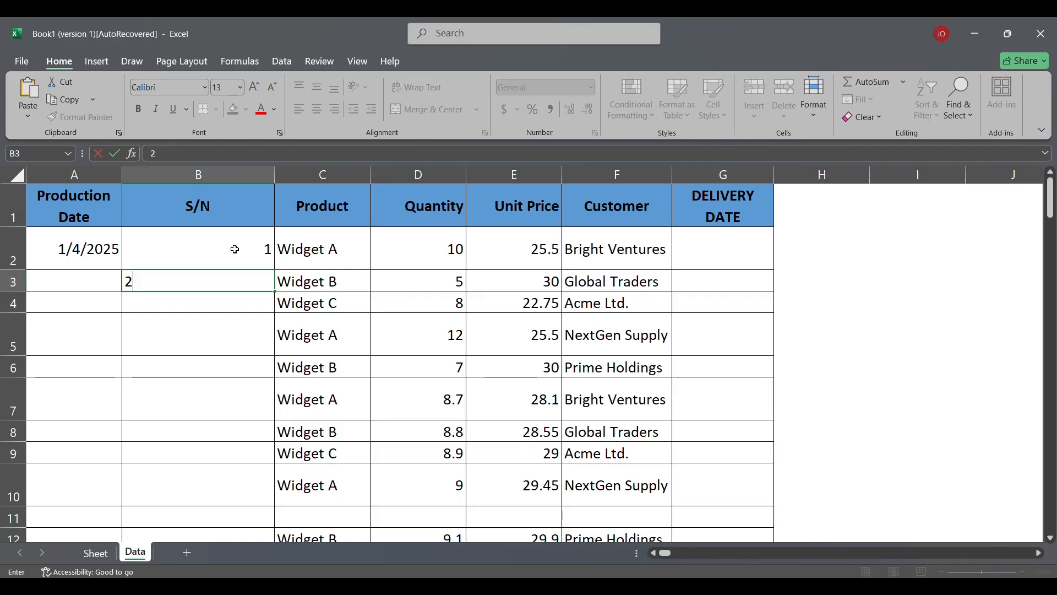
key("Return")
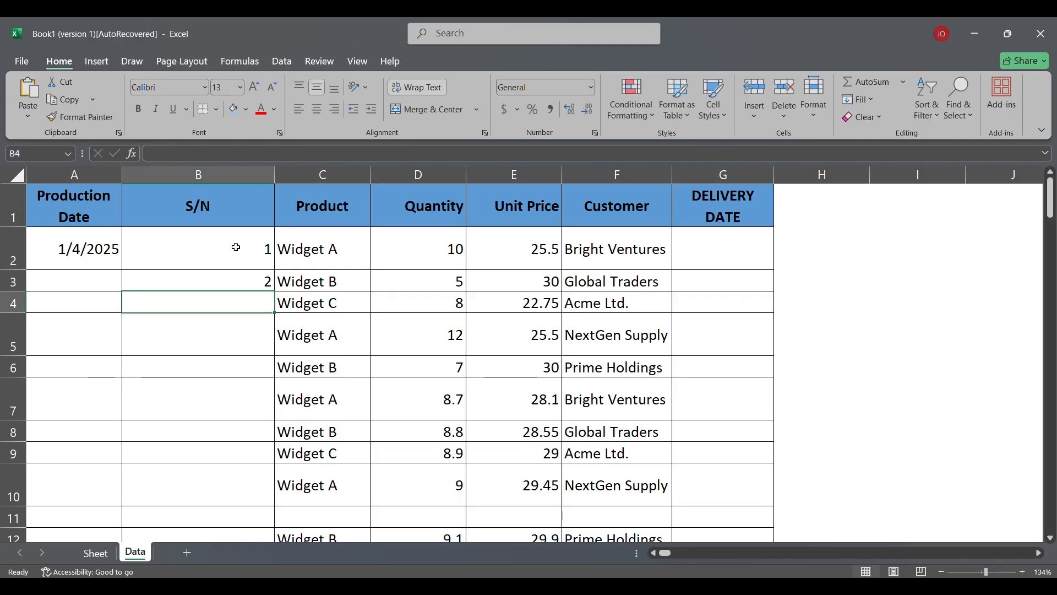
left_click_drag(235, 248, 274, 504)
Step: Check where the autofilled numbers end relative to blank row 11, and select B2:F10 to review the filled block
scroll(275, 293, "down", 2)
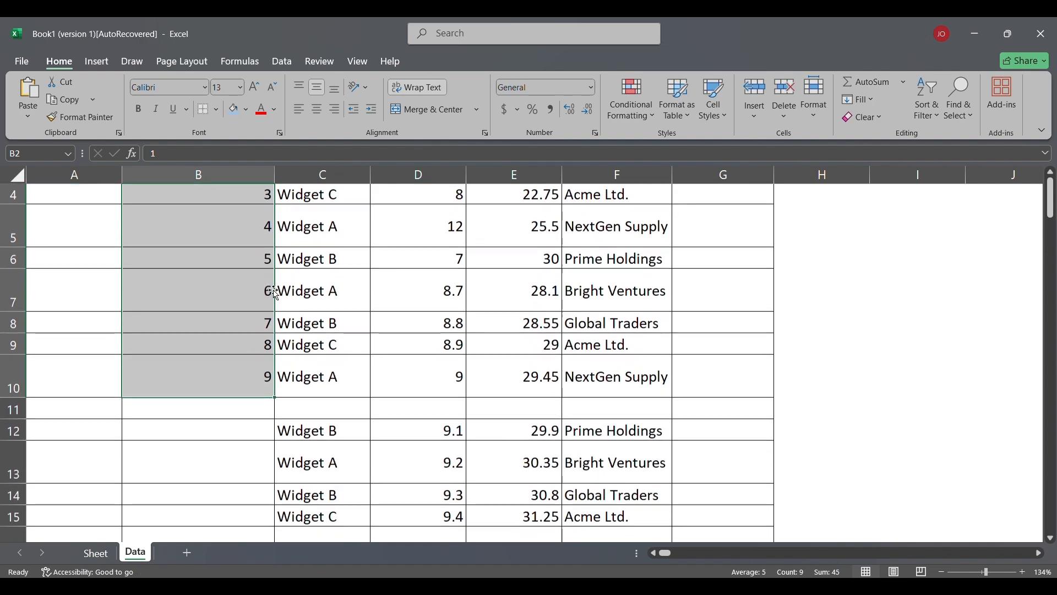
scroll(275, 293, "down", 1)
left_click(203, 386)
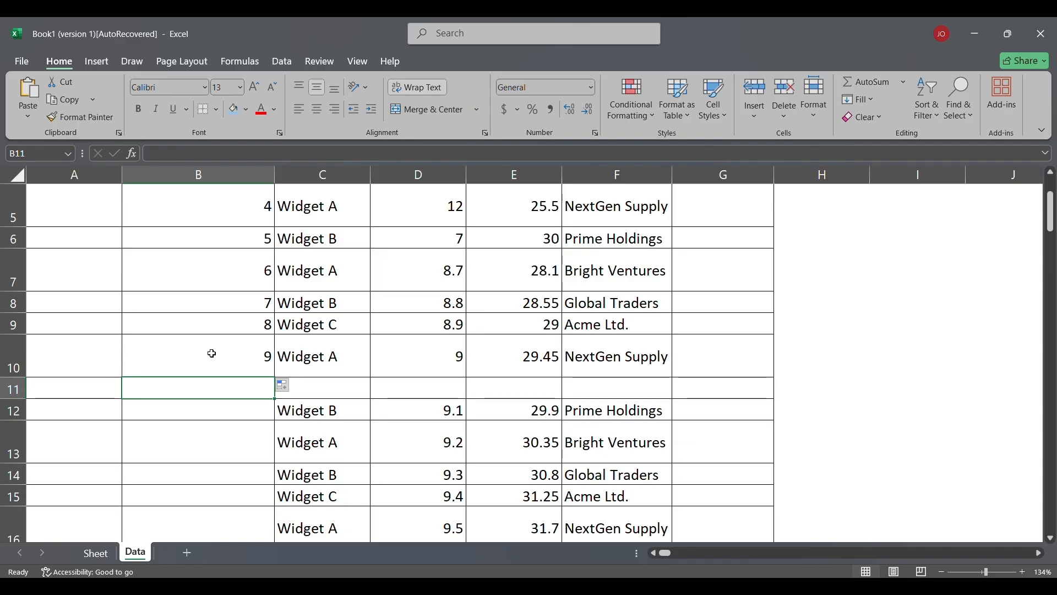
scroll(219, 309, "up", 2)
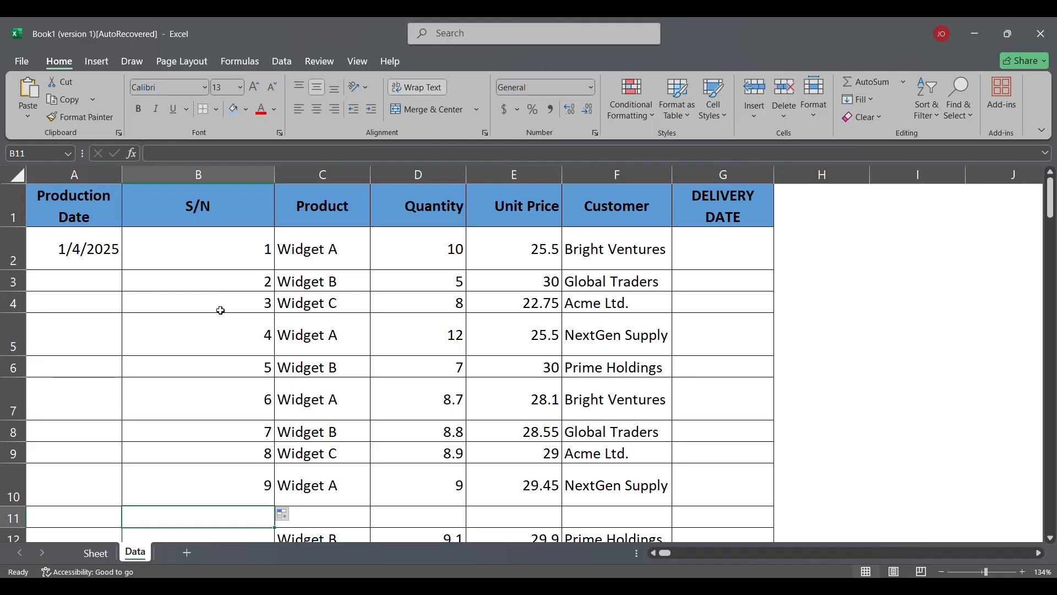
left_click_drag(220, 255, 610, 491)
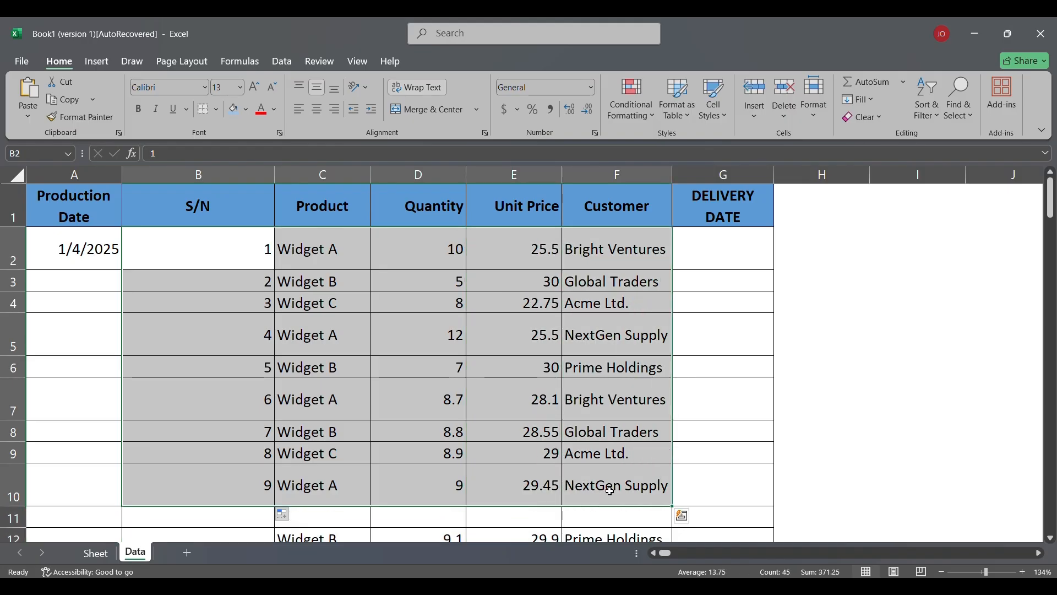
left_click(262, 263)
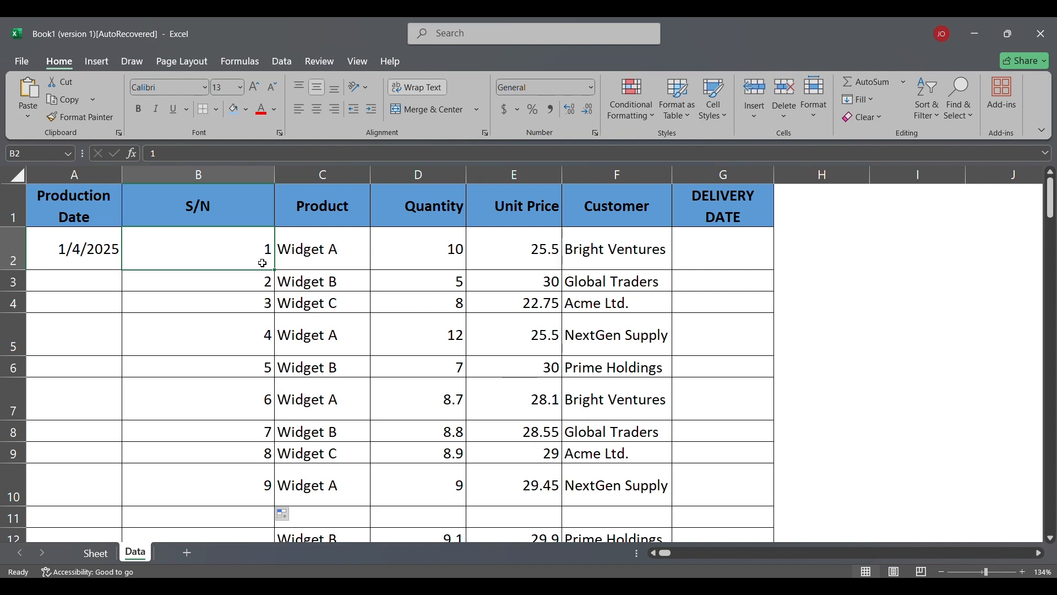
Step: Clear the manually filled serial numbers from B2:B10
double_click(262, 263)
double_click(263, 253)
key("BackSpace")
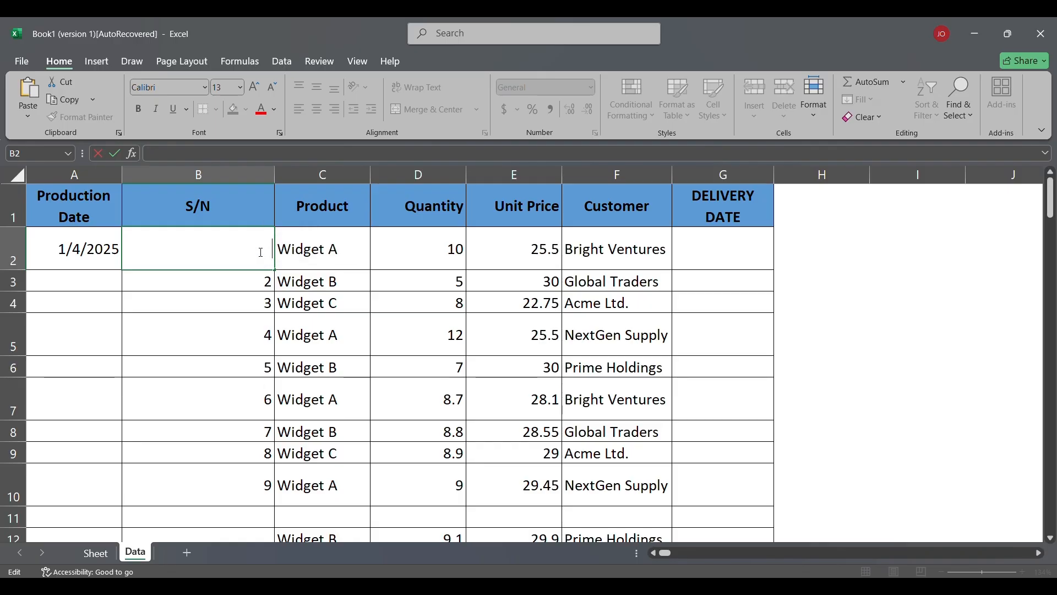
left_click(245, 402)
left_click(216, 244)
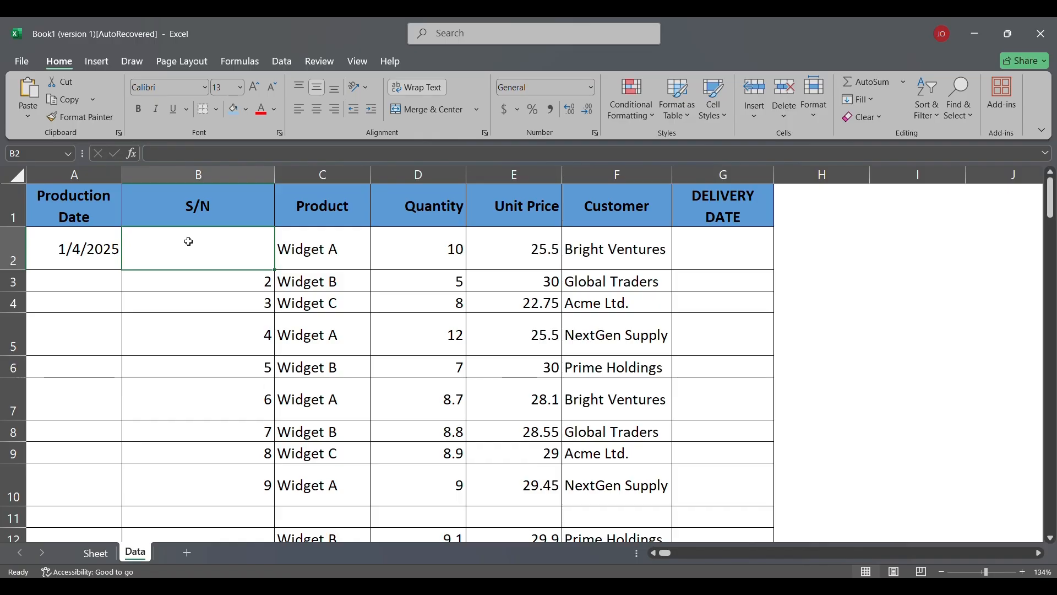
mouse_move(189, 245)
left_mouse_down()
mouse_move(201, 521)
mouse_move(202, 493)
left_mouse_up()
key("Delete")
left_click(494, 424)
Step: Paste the formula ="SN-" & SEQUENCE(100,1,1000,1) into B2 and check the serial numbers down column B
double_click(207, 252)
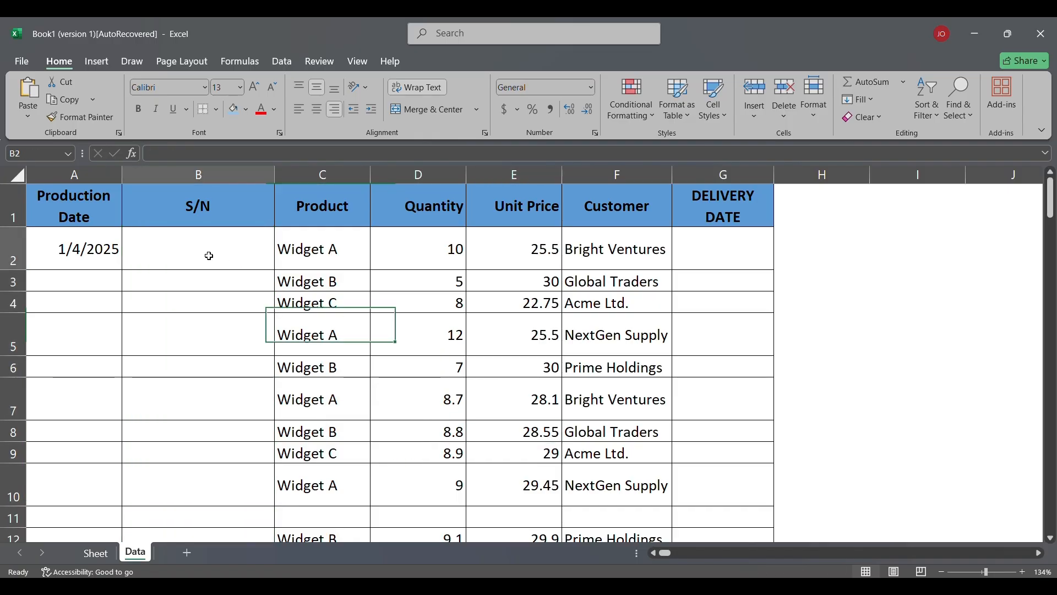
key("ctrl+v")
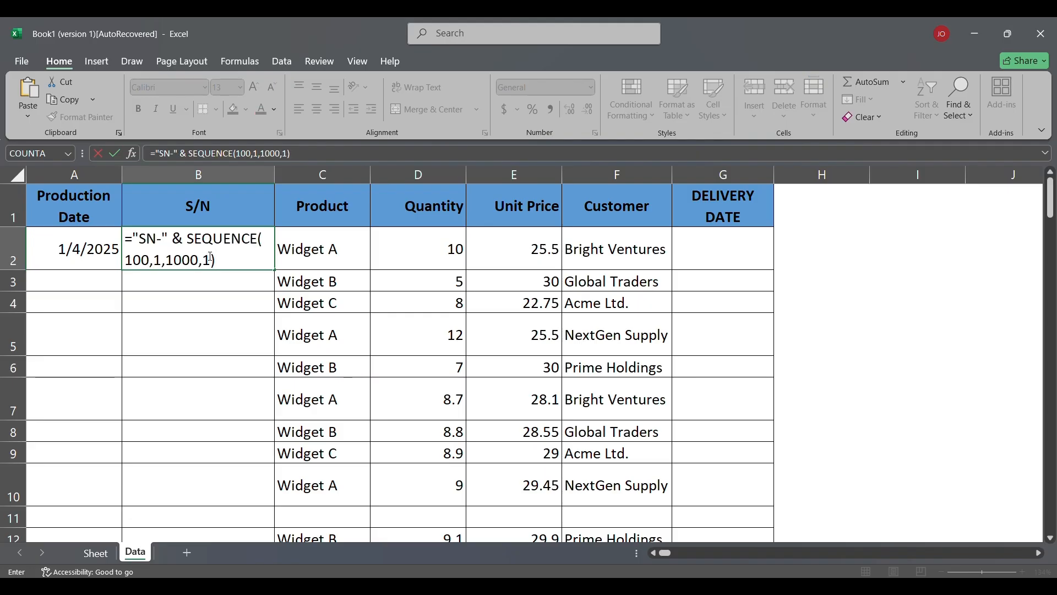
key("Return")
scroll(225, 258, "down", 6)
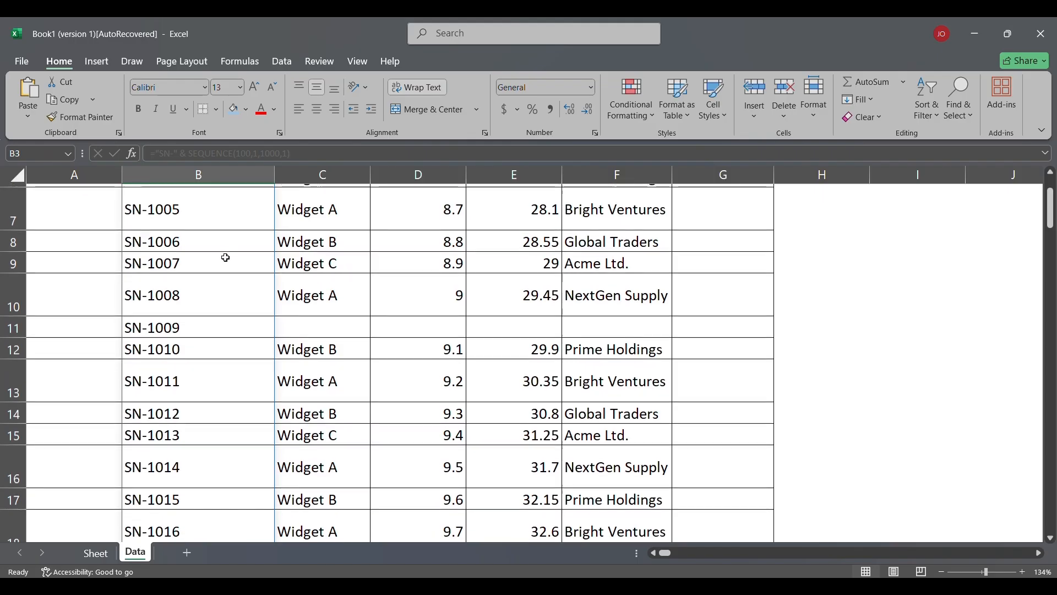
scroll(226, 258, "down", 10)
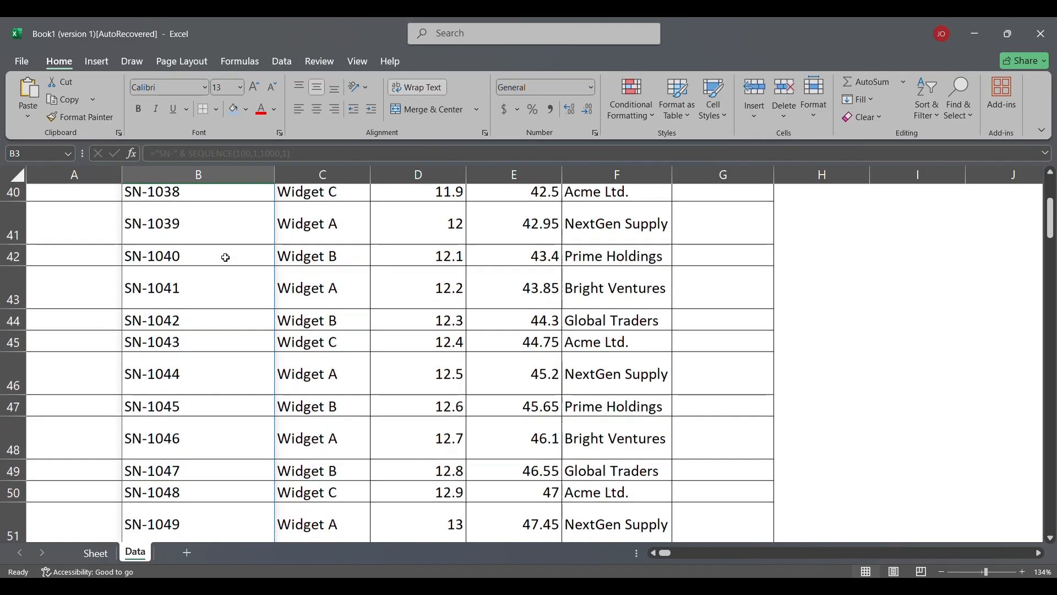
scroll(225, 257, "up", 17)
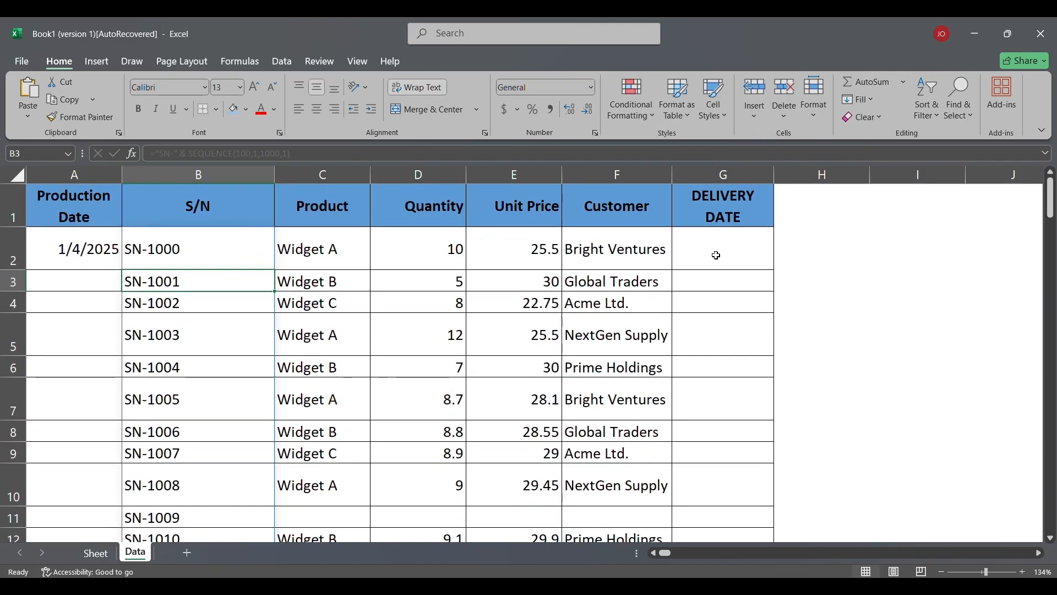
Step: Widen the DELIVERY DATE column to roughly double its width
left_click(723, 253)
left_click_drag(774, 174, 894, 174)
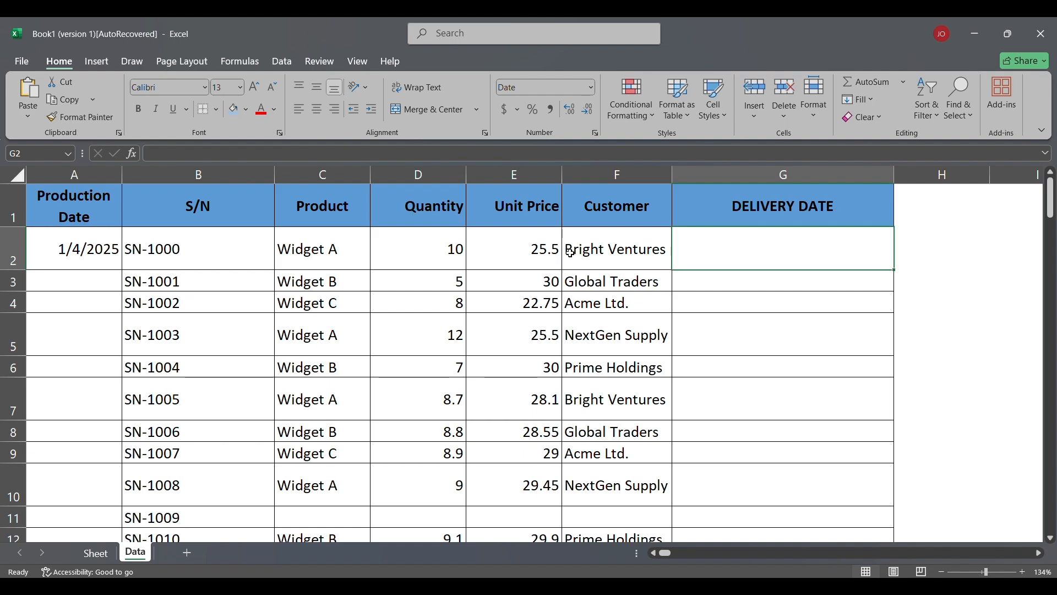
left_click(60, 253)
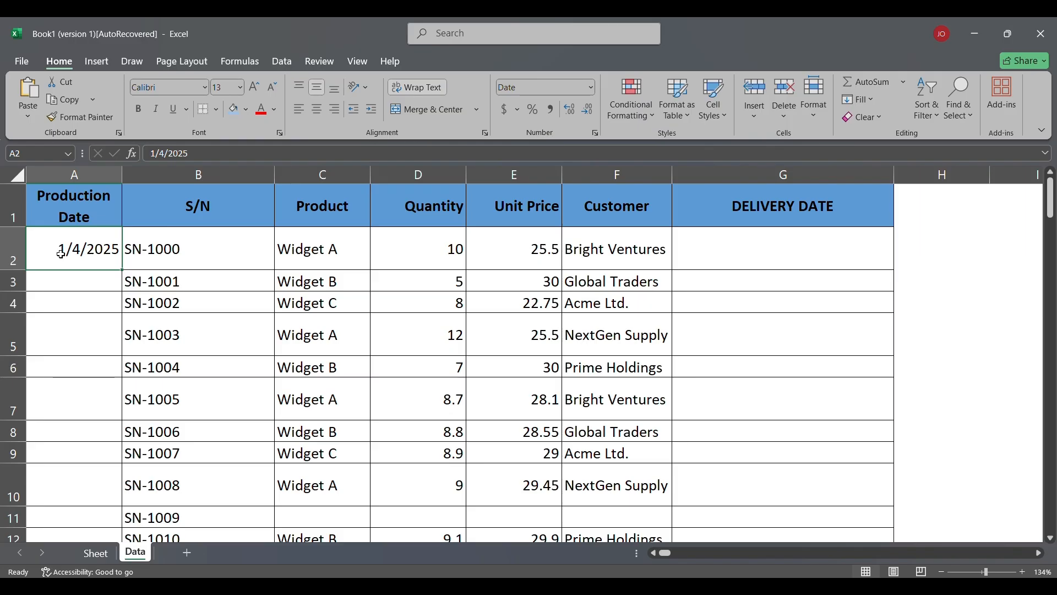
left_click(726, 242)
left_click(626, 250)
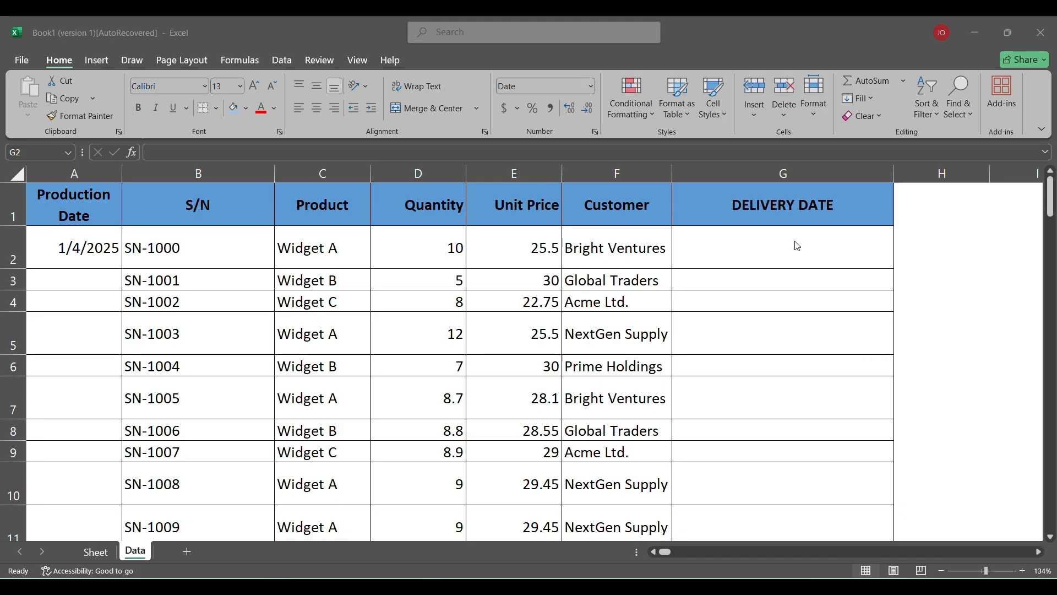
Step: Review the rows for gaps and fill the blank cells C12:F12 with the values from the row above
scroll(798, 245, "down", 1)
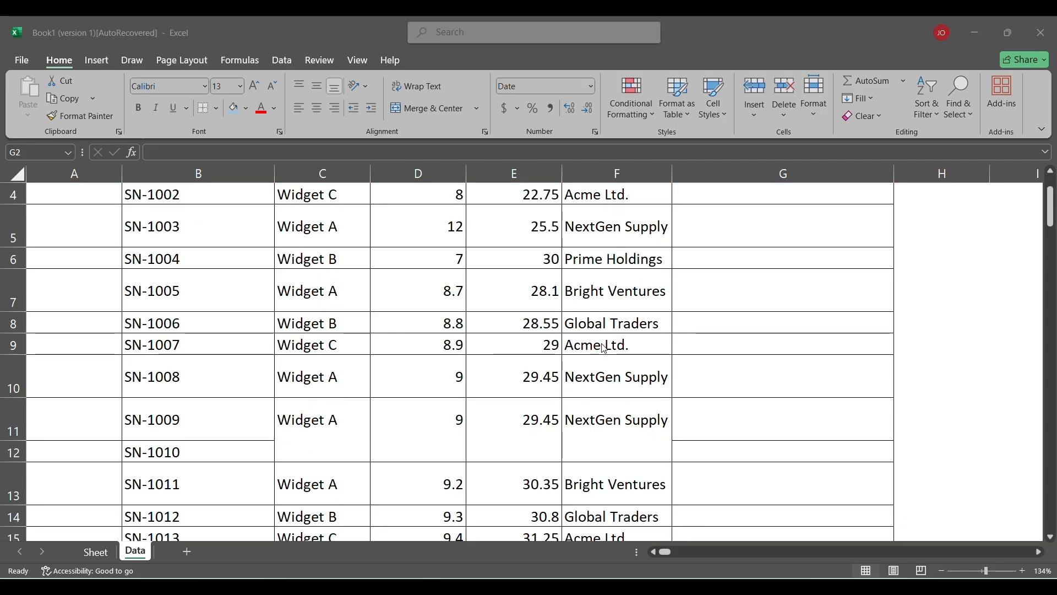
scroll(606, 349, "down", 9)
scroll(604, 348, "down", 3)
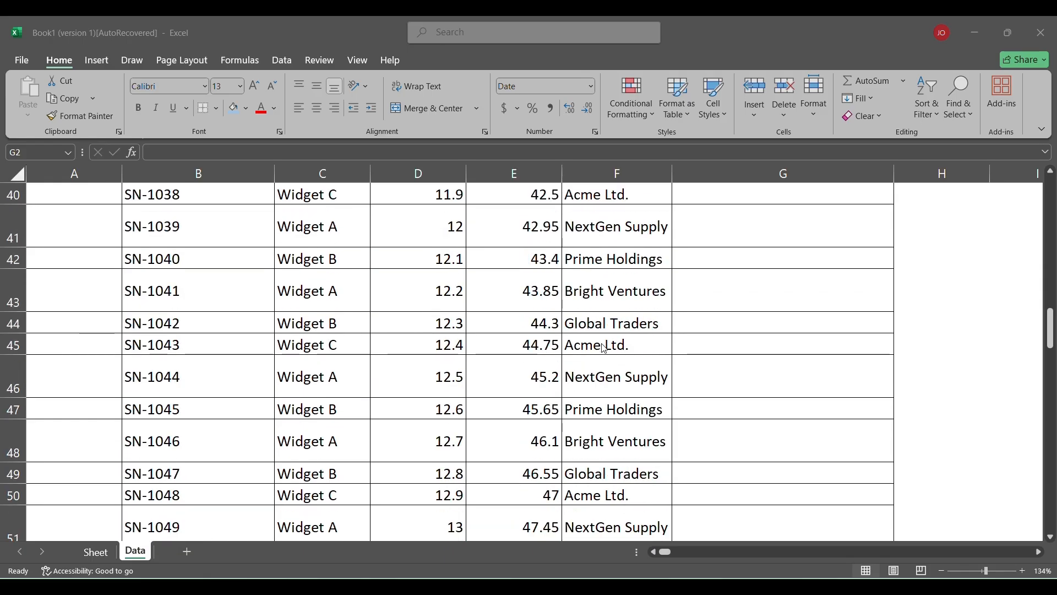
scroll(604, 348, "up", 9)
scroll(604, 348, "up", 3)
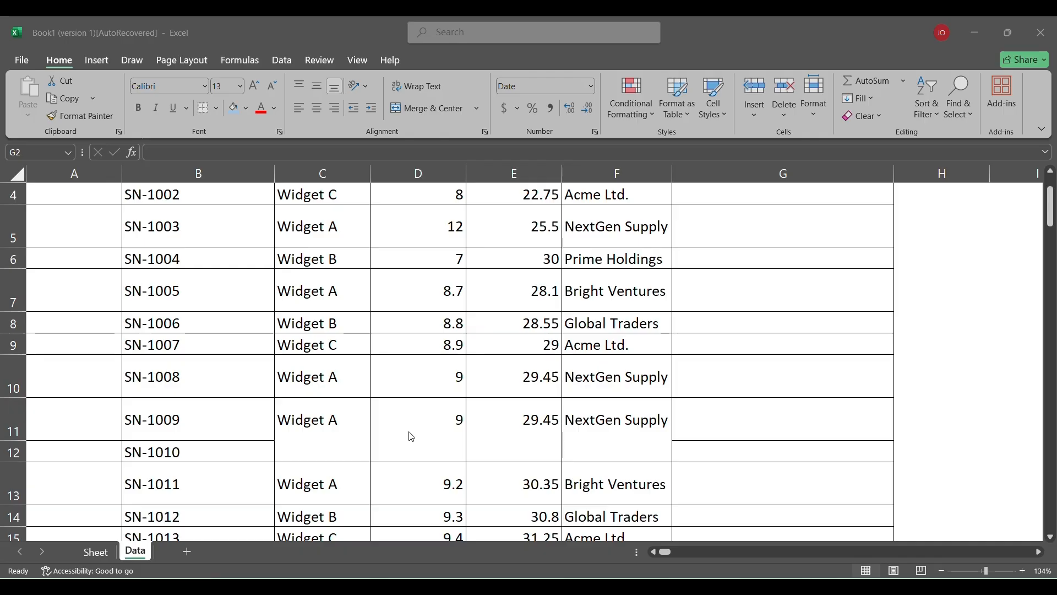
left_click(331, 450)
left_click_drag(331, 450, 616, 448)
key("ctrl+d")
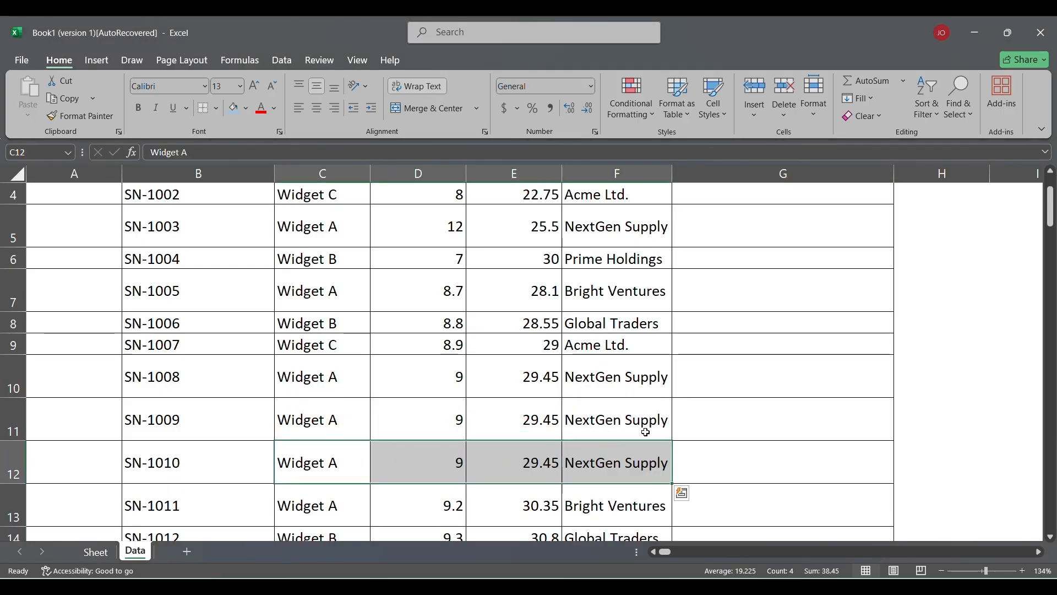
Step: Start a SEQUENCE formula in G2, the first cell under DELIVERY DATE
left_click(722, 416)
scroll(724, 413, "up", 1)
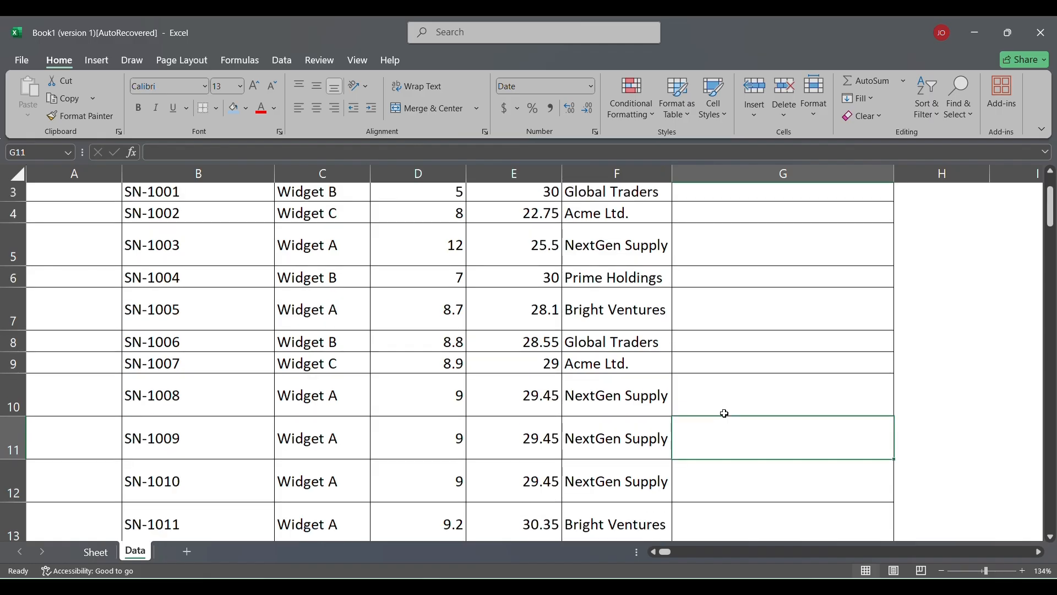
scroll(724, 413, "up", 2)
left_click(749, 254)
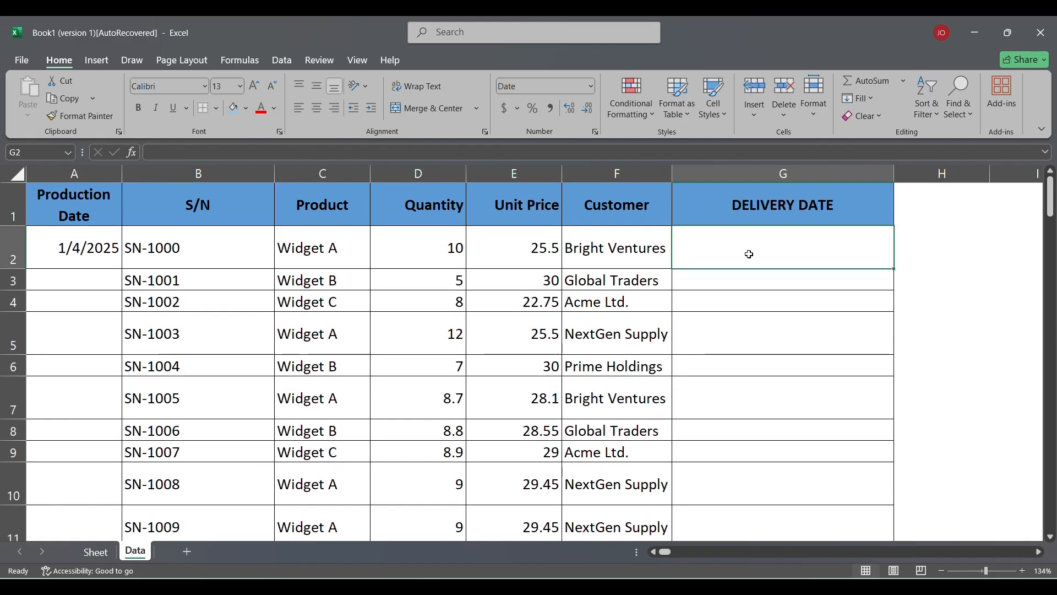
type("=")
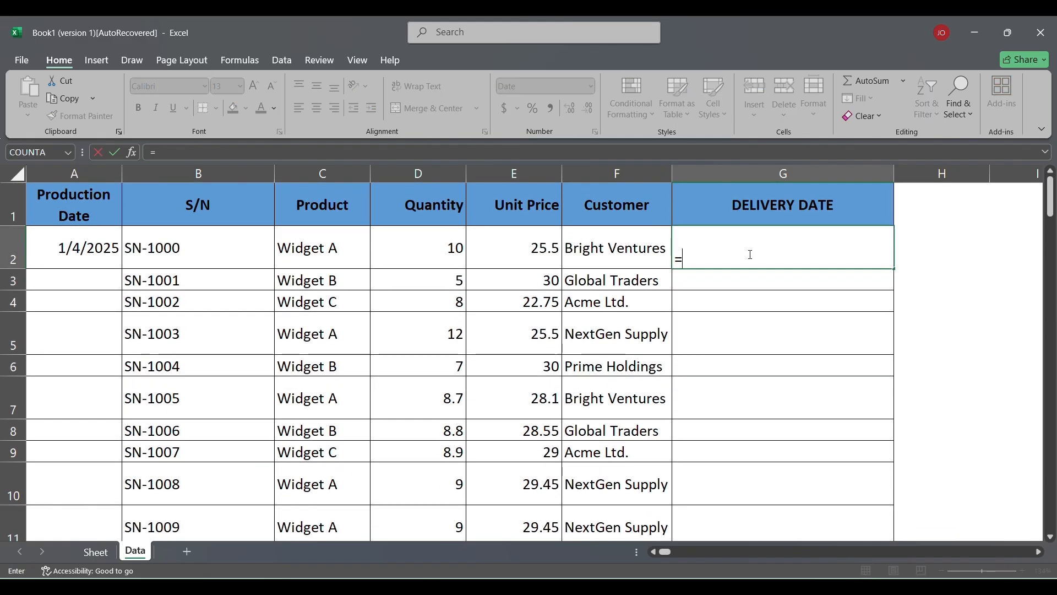
type("S")
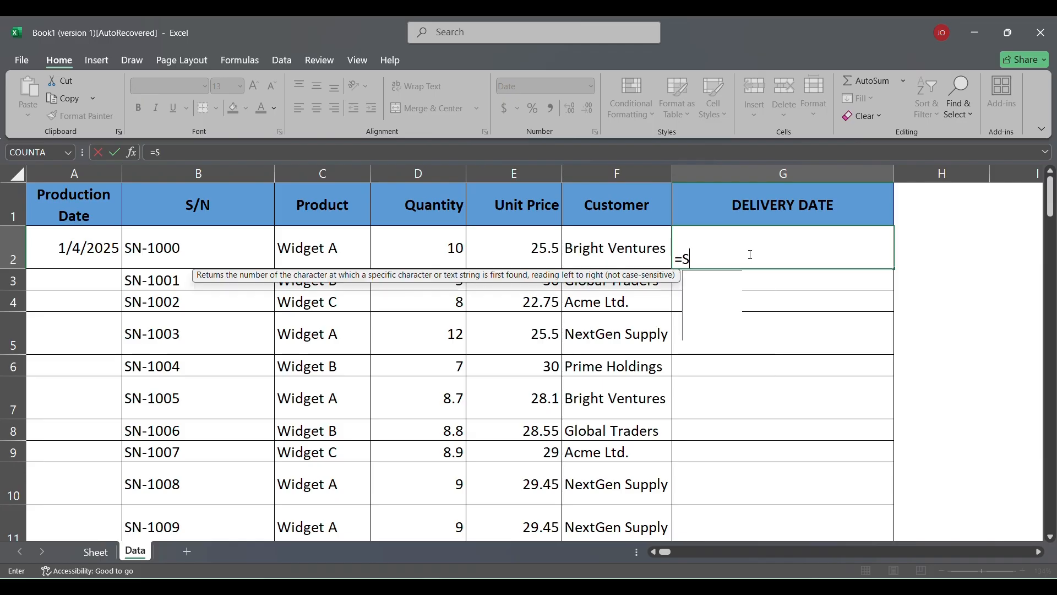
type("EQUENCE(")
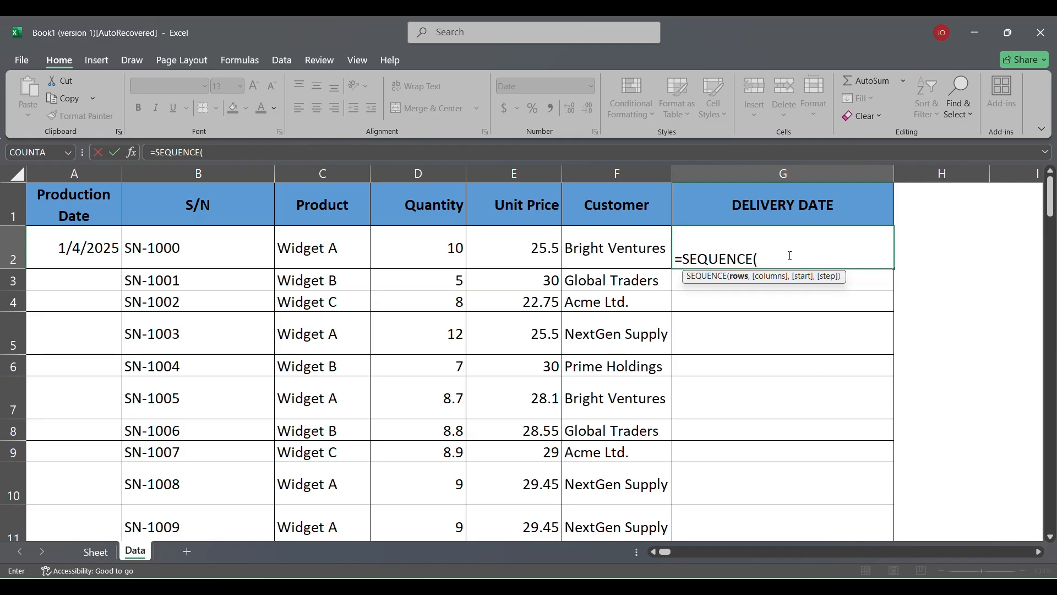
Step: Set the rows argument of the SEQUENCE formula in G2 to COUNTA(F2:F101), covering all customer entries
type("COUNT")
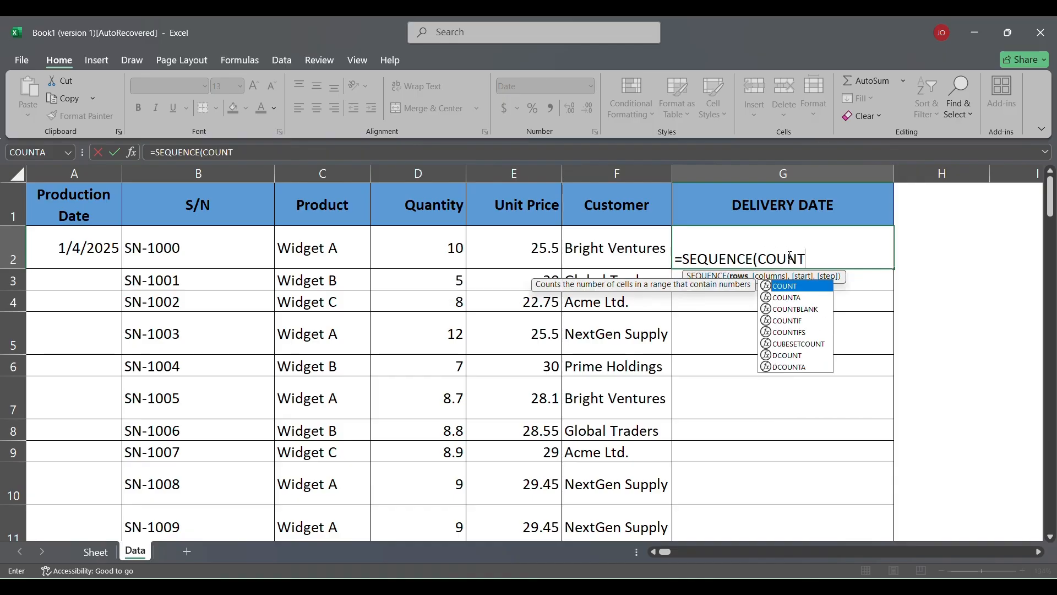
type("A(")
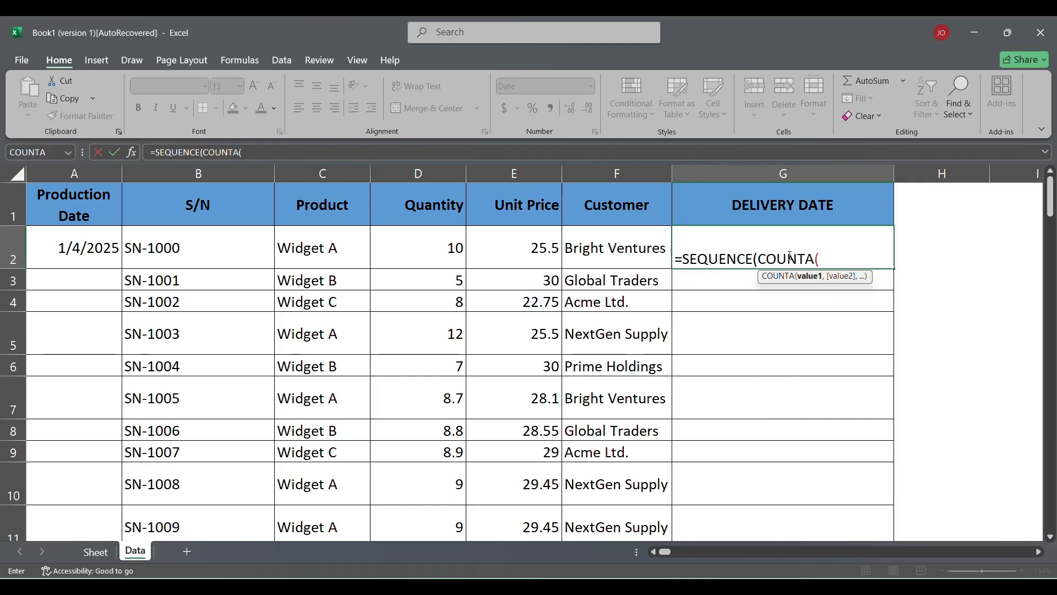
left_click(604, 244)
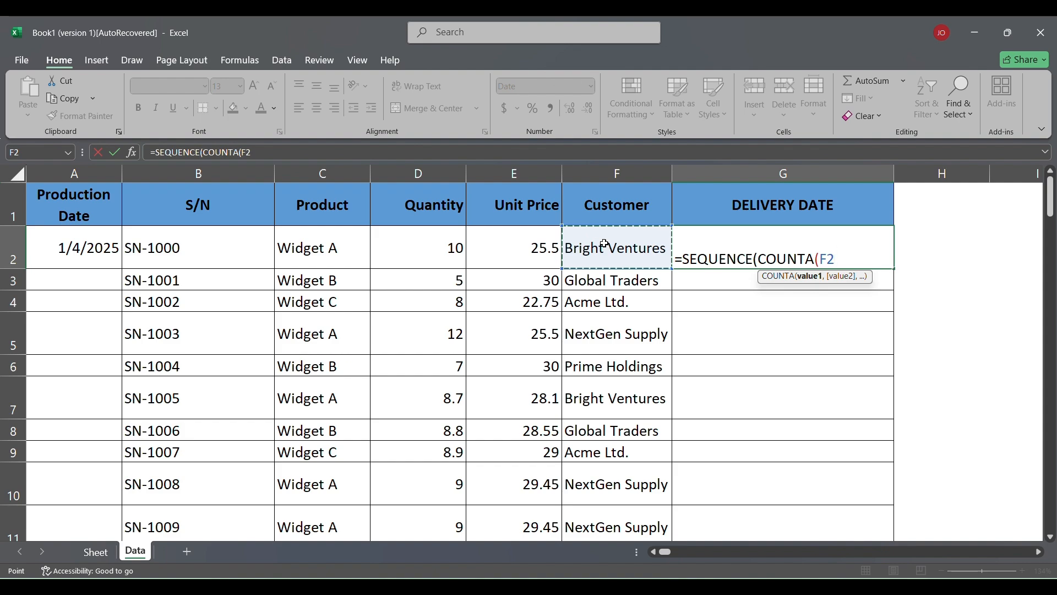
key("ctrl+shift+Down")
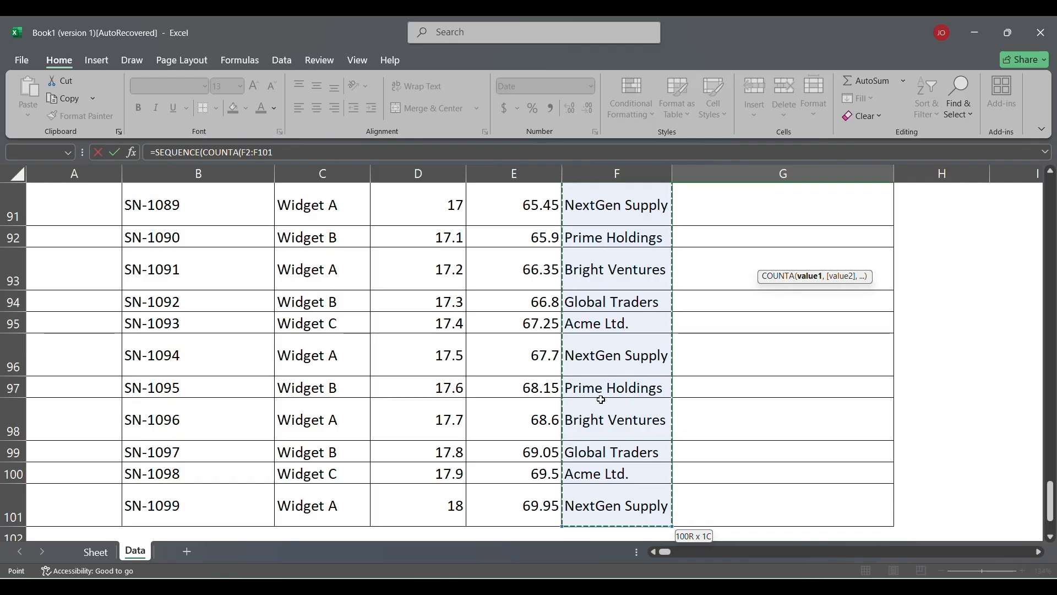
scroll(601, 390, "down", 1)
scroll(603, 387, "up", 3)
scroll(603, 385, "up", 20)
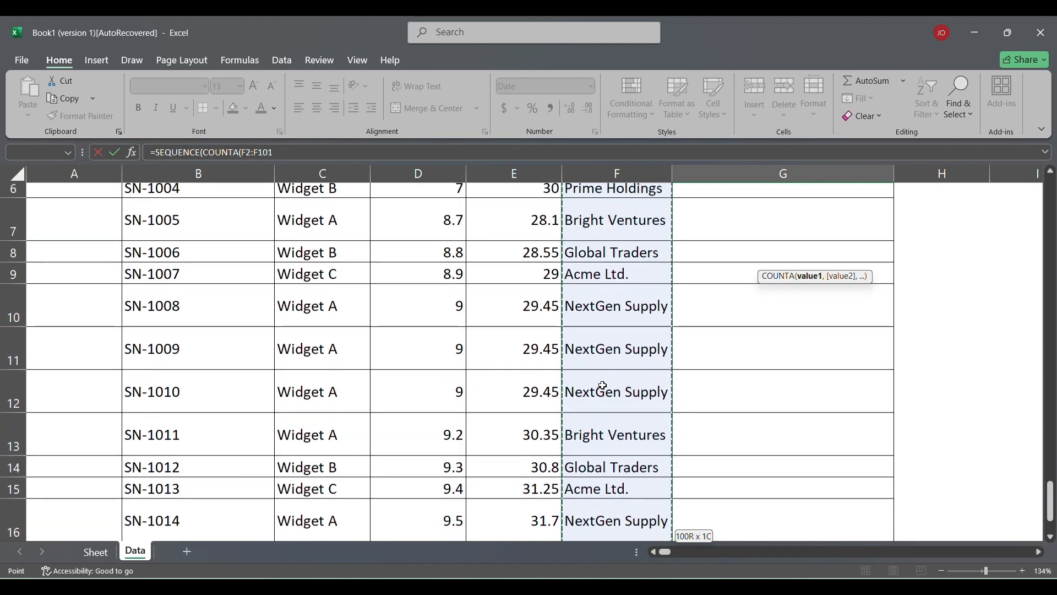
scroll(602, 385, "up", 2)
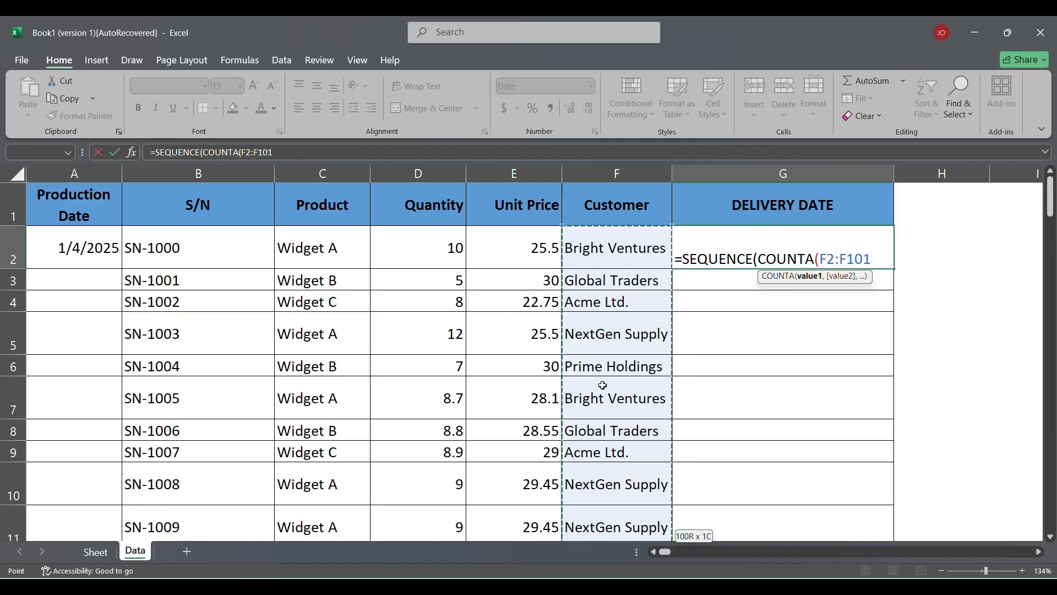
type(")")
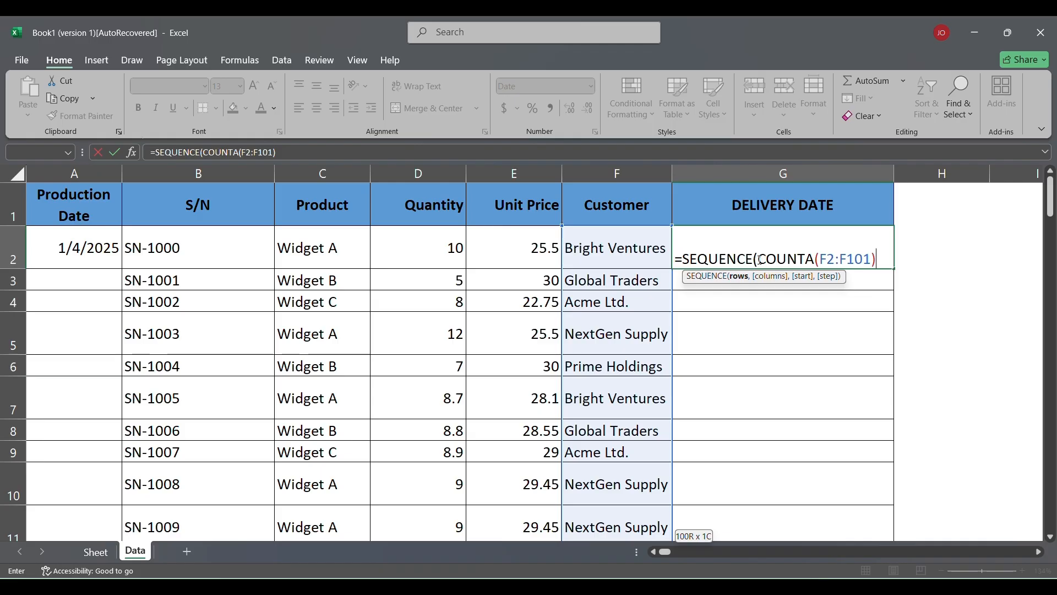
Step: Copy the COUNTA part of the G2 formula and enter it on its own in G2 as =COUNTA(F2:F101)
left_click_drag(761, 259, 874, 267)
left_click(877, 263)
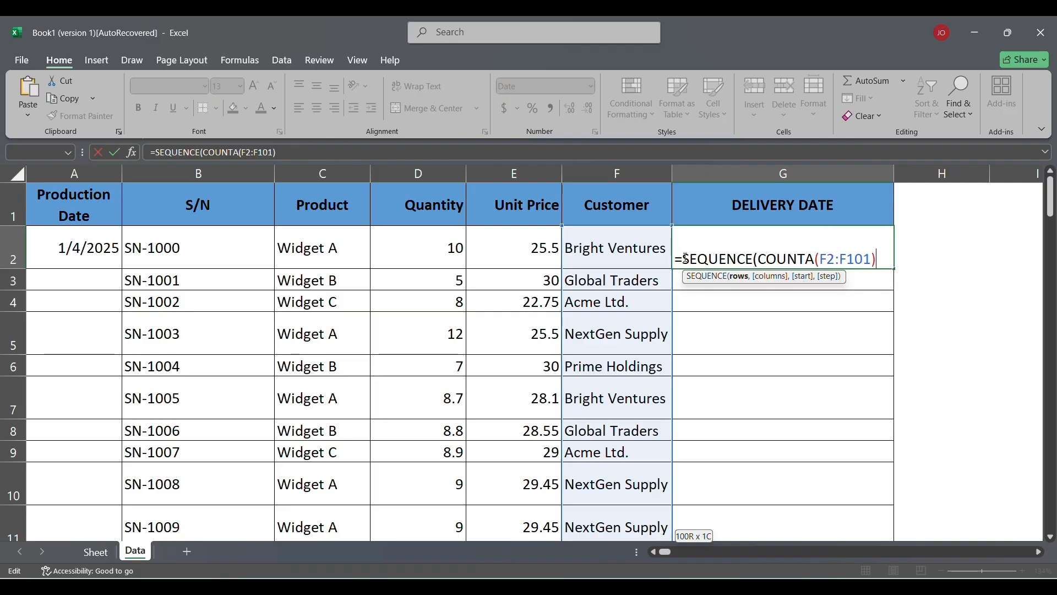
left_click_drag(682, 257, 967, 262)
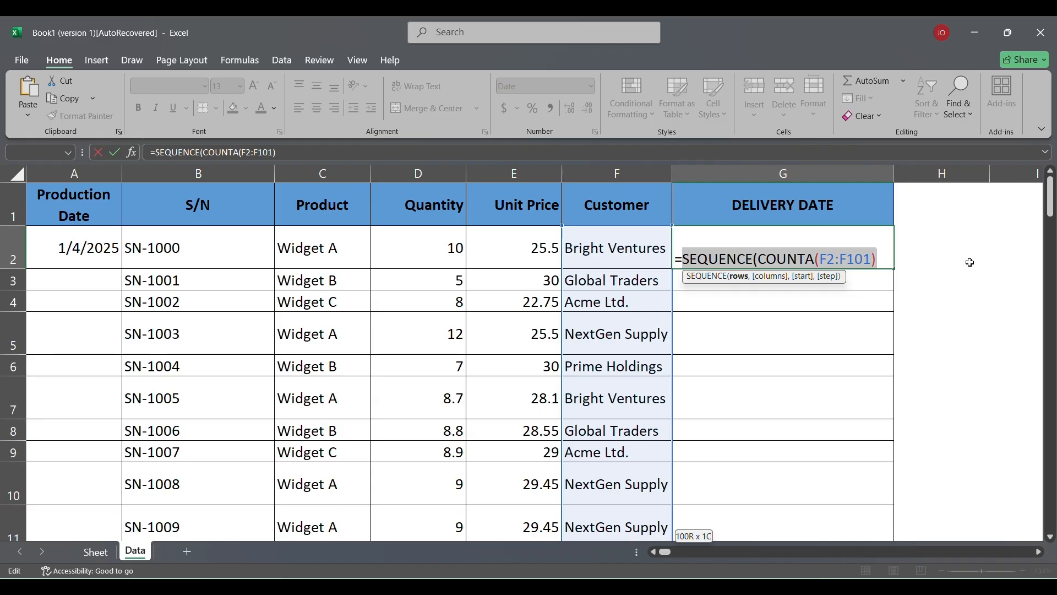
left_click(766, 257)
left_click_drag(760, 258, 877, 257)
key("ctrl+c")
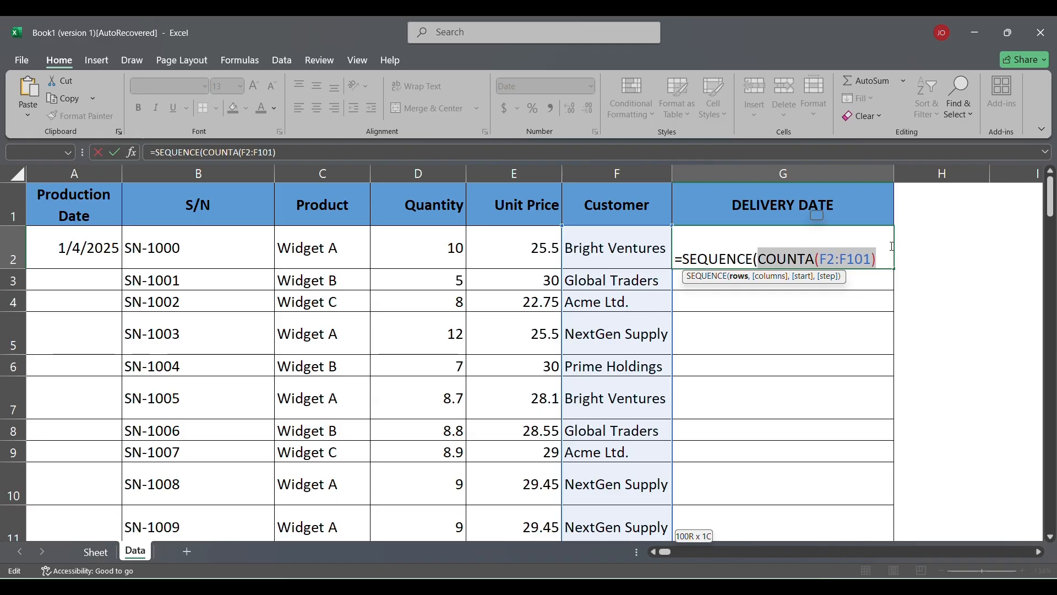
double_click(891, 246)
key("BackSpace")
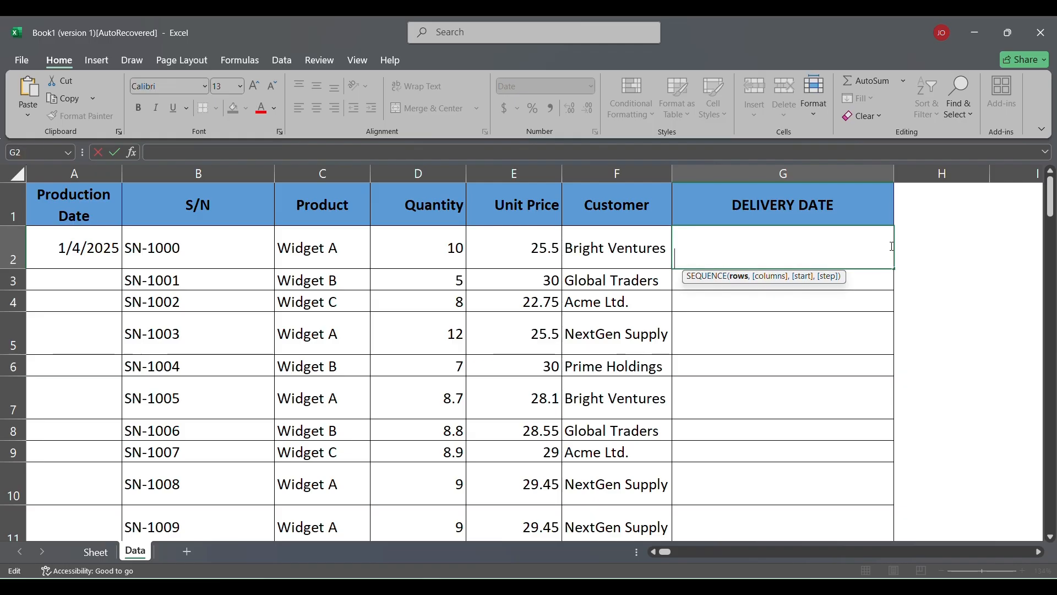
type("=")
key("ctrl+v")
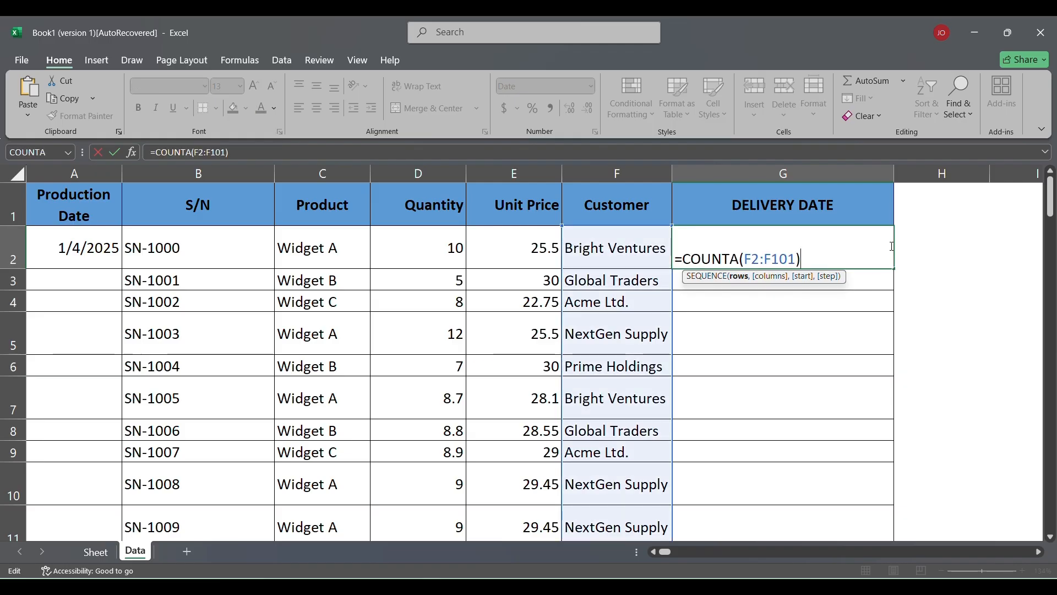
key("ctrl+Return")
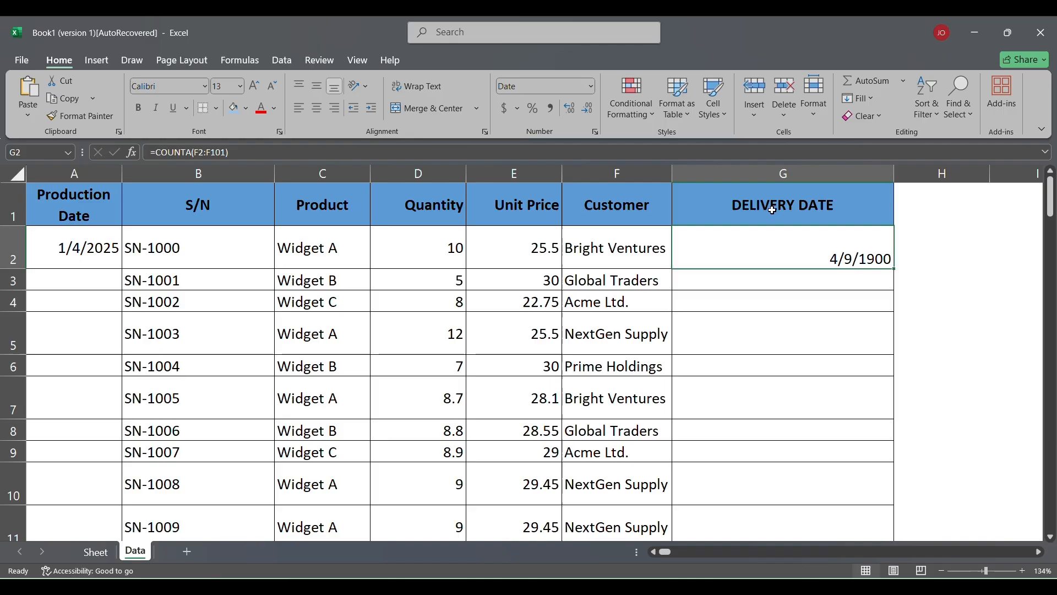
Step: Format G2 as General to read the customer count as a number, and return the cell to the Date format
left_click(591, 87)
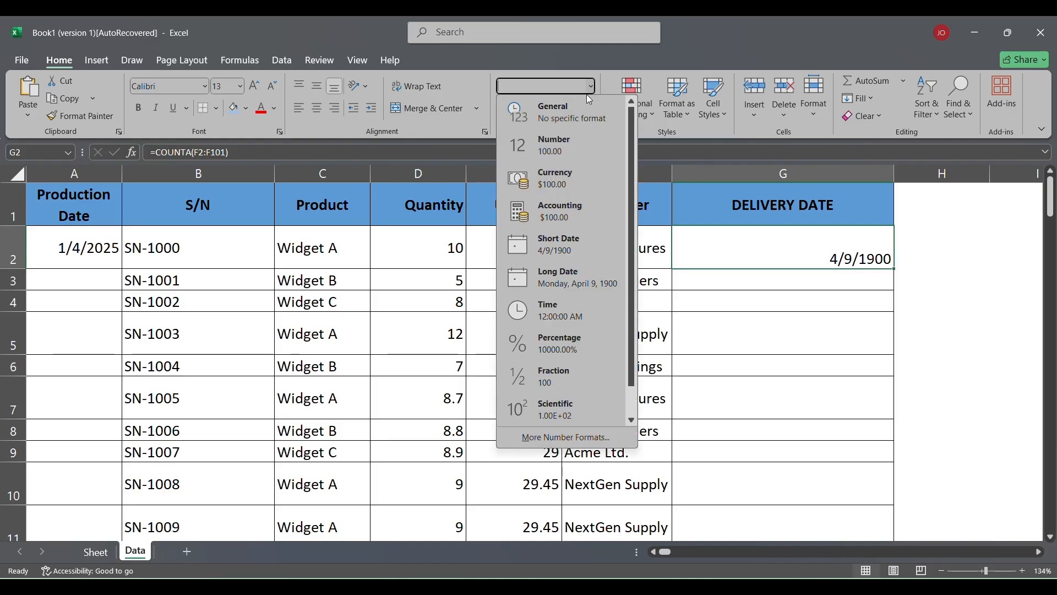
left_click(567, 117)
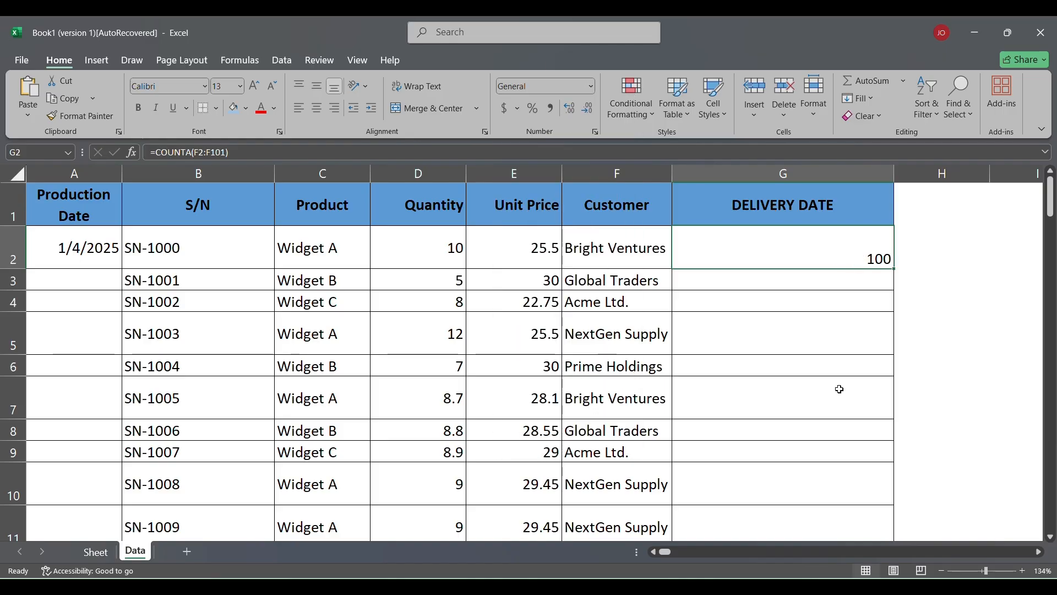
double_click(832, 249)
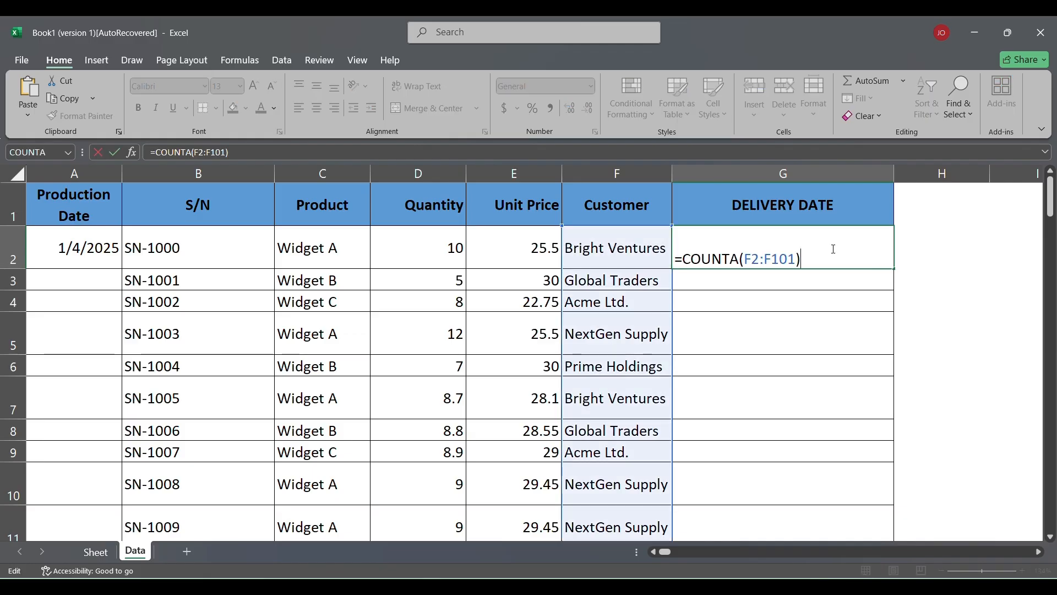
key("Return")
key("Up")
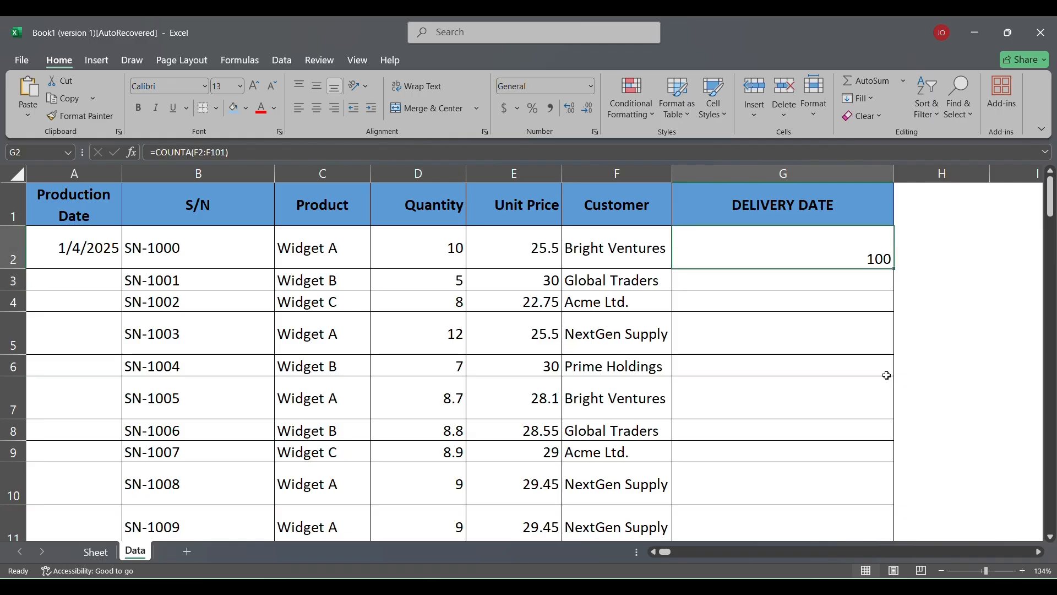
key("ctrl+shift+3")
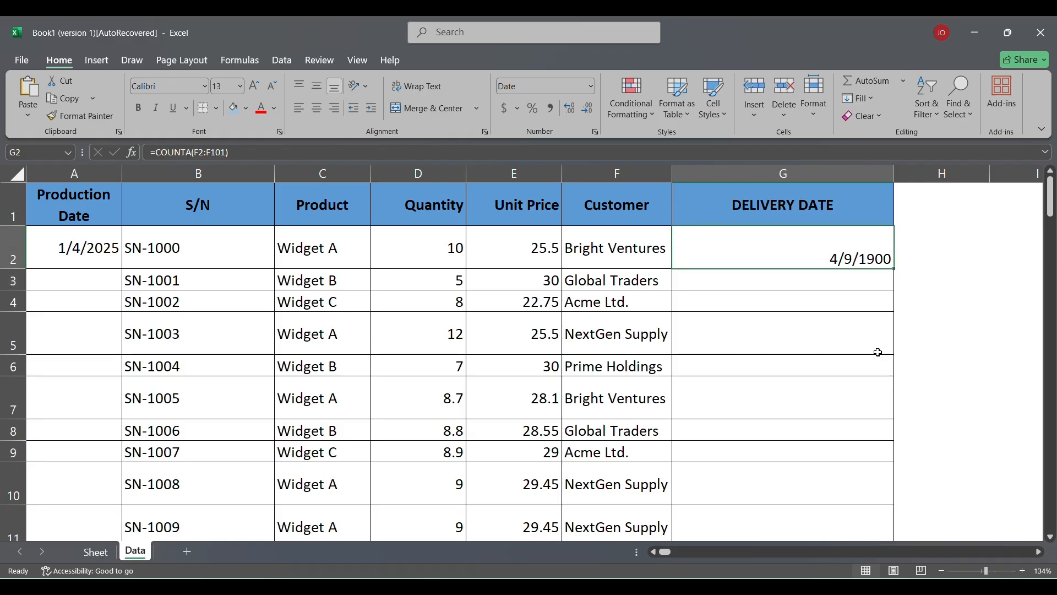
Step: Replace the formula in G2 with a SEQUENCE function whose rows argument is COUNTA(F2:F101)
double_click(818, 239)
key("Return")
left_click(820, 243)
double_click(820, 243)
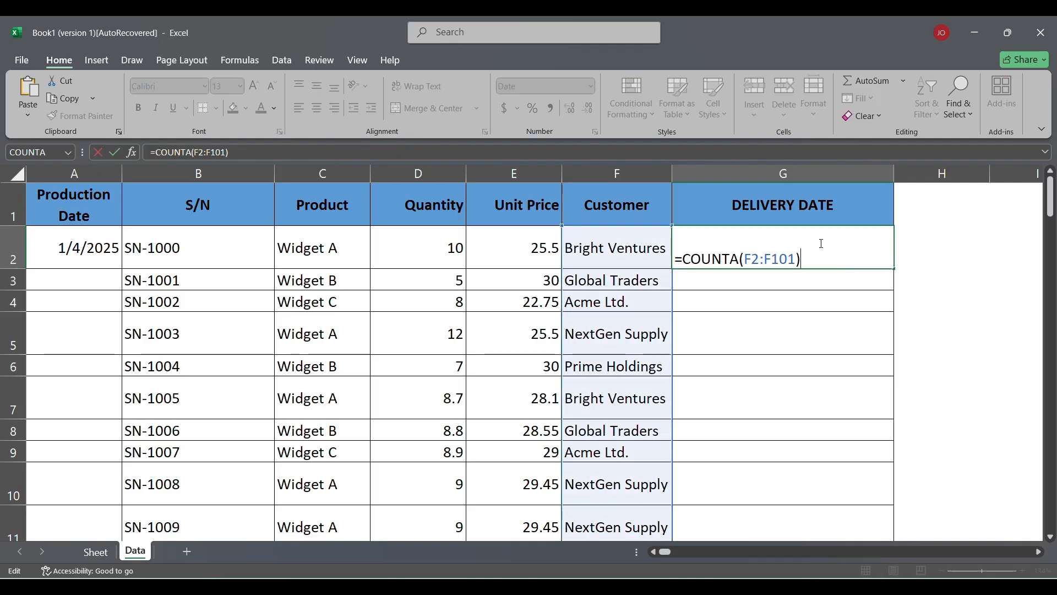
key("shift+Home")
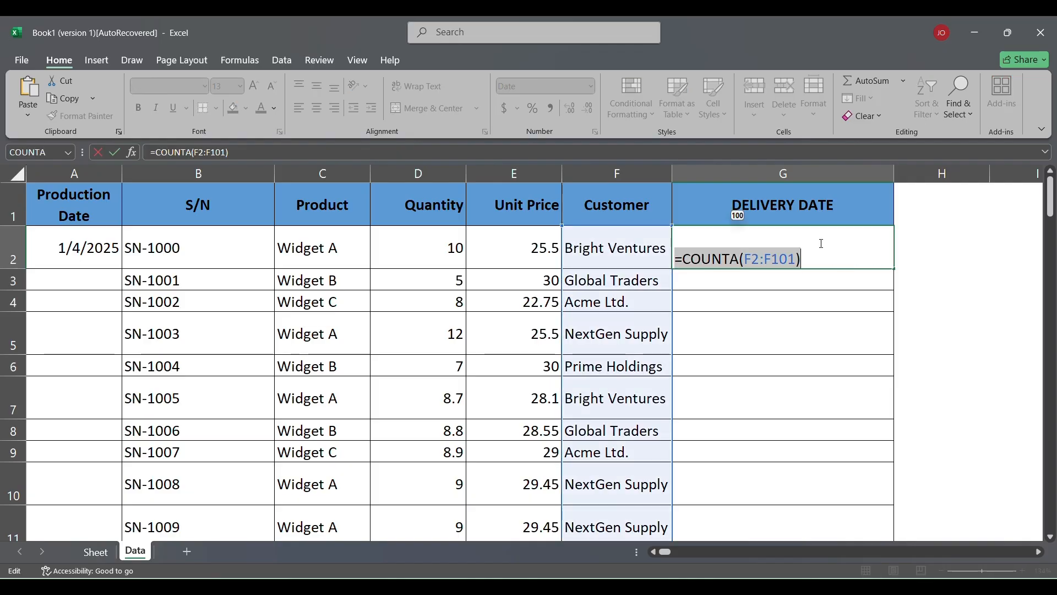
key("BackSpace")
type("=SEQ")
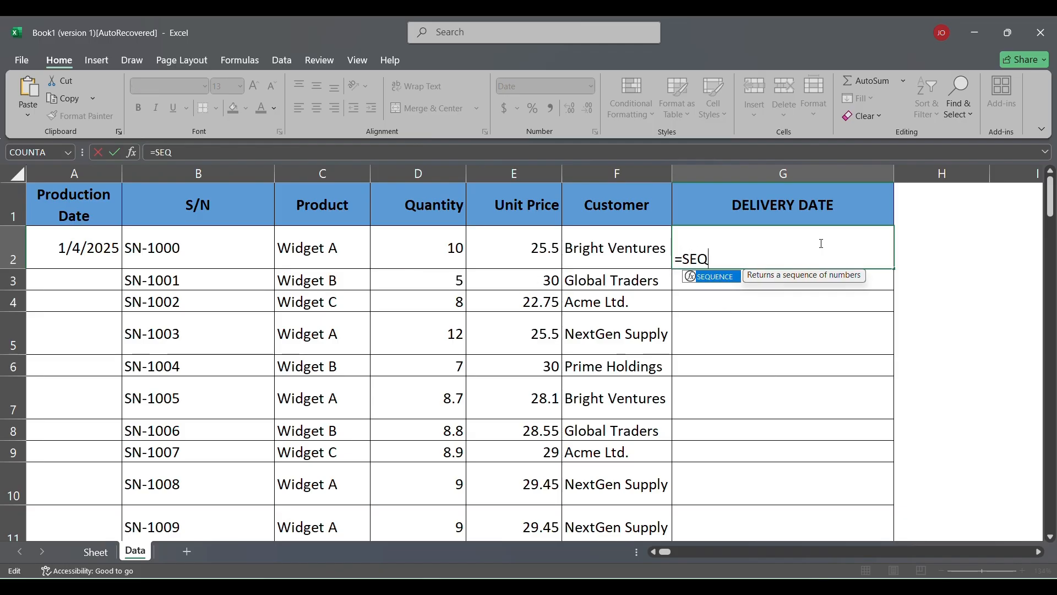
type("EUCN")
key("BackSpace")
key("BackSpace")
key("BackSpace")
key("BackSpace")
type("UENCE(")
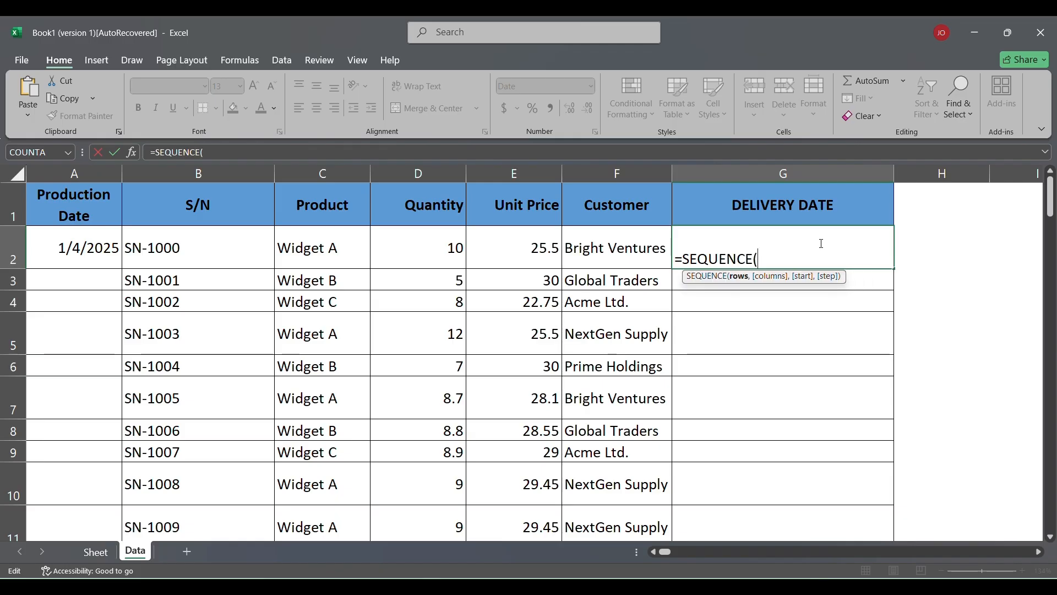
type("COUNTA(F2:F101)")
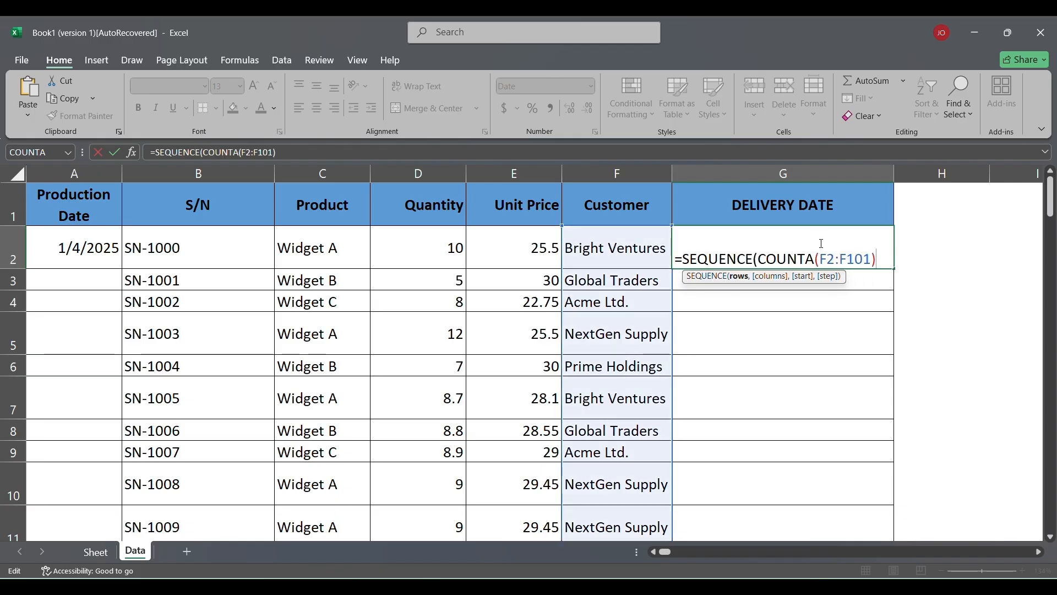
Step: Complete the G2 formula with 1 column, cell A2 as start and a step of 7: =SEQUENCE(COUNTA(F2:F101),1,A2,7)
type(",")
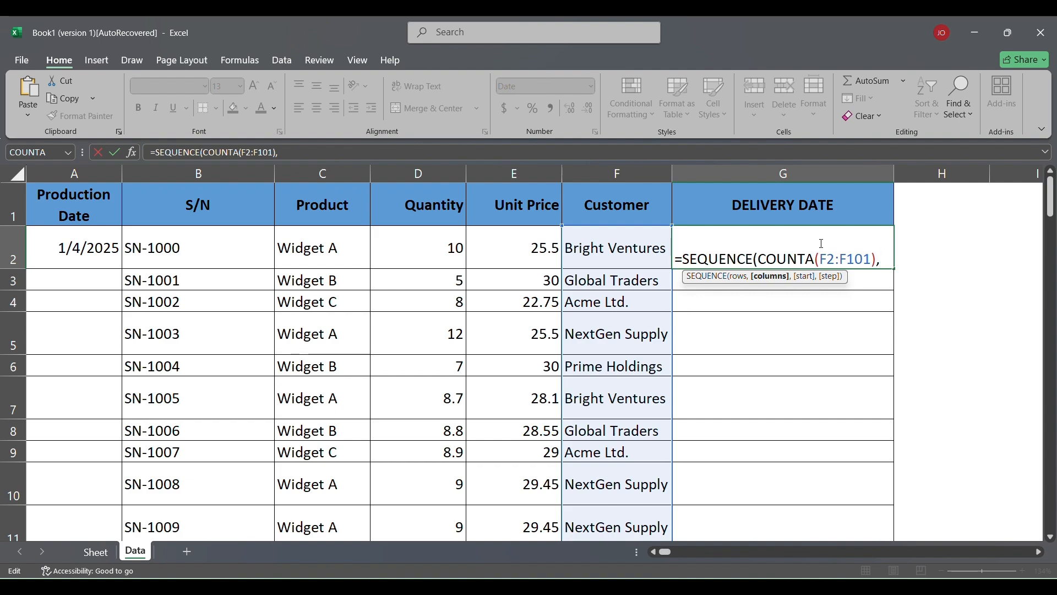
type("1,")
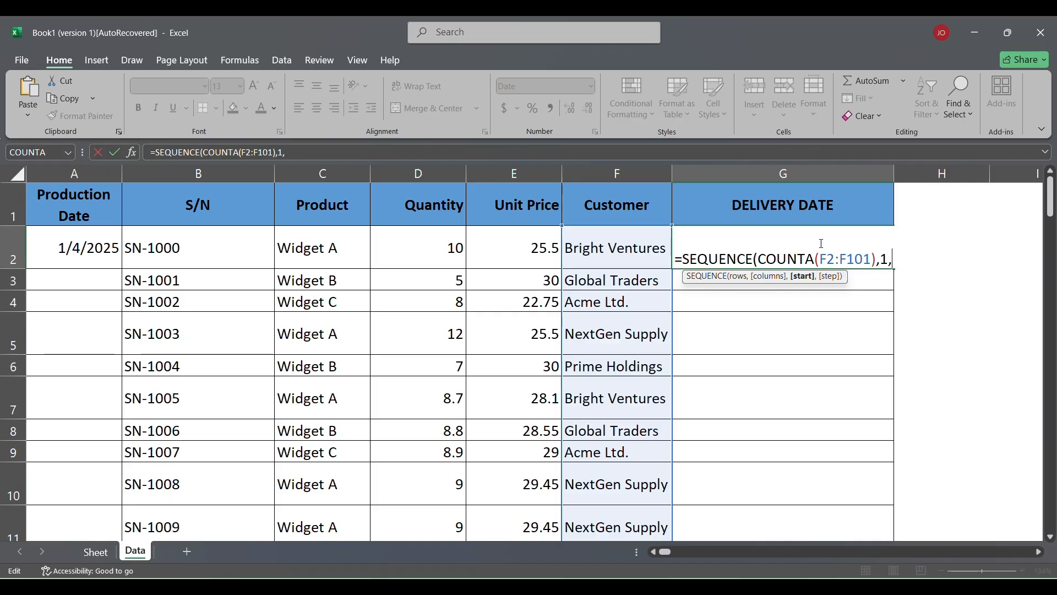
left_click(84, 249)
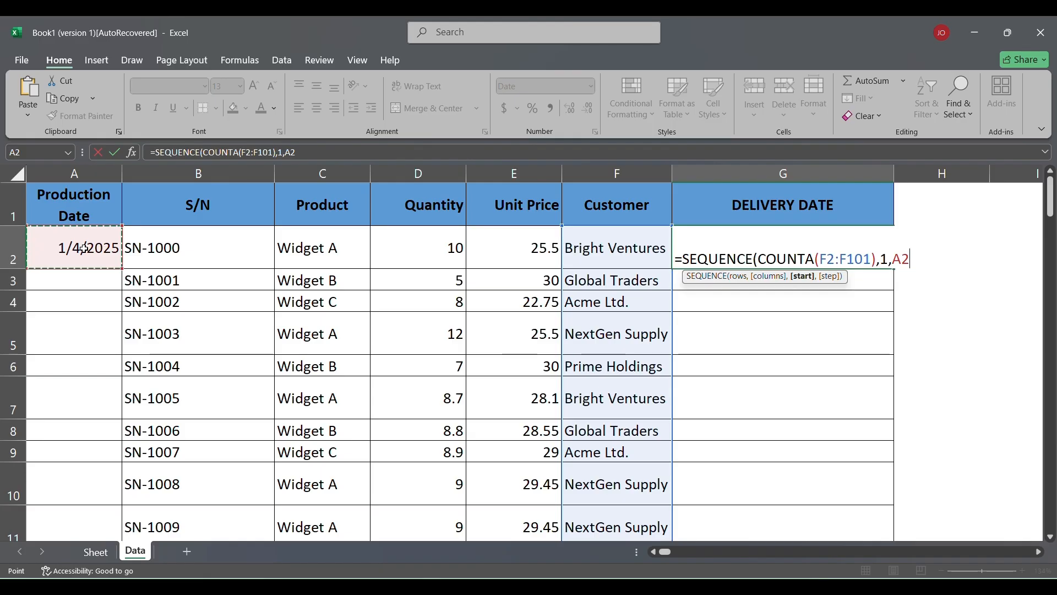
key("BackSpace")
type(",")
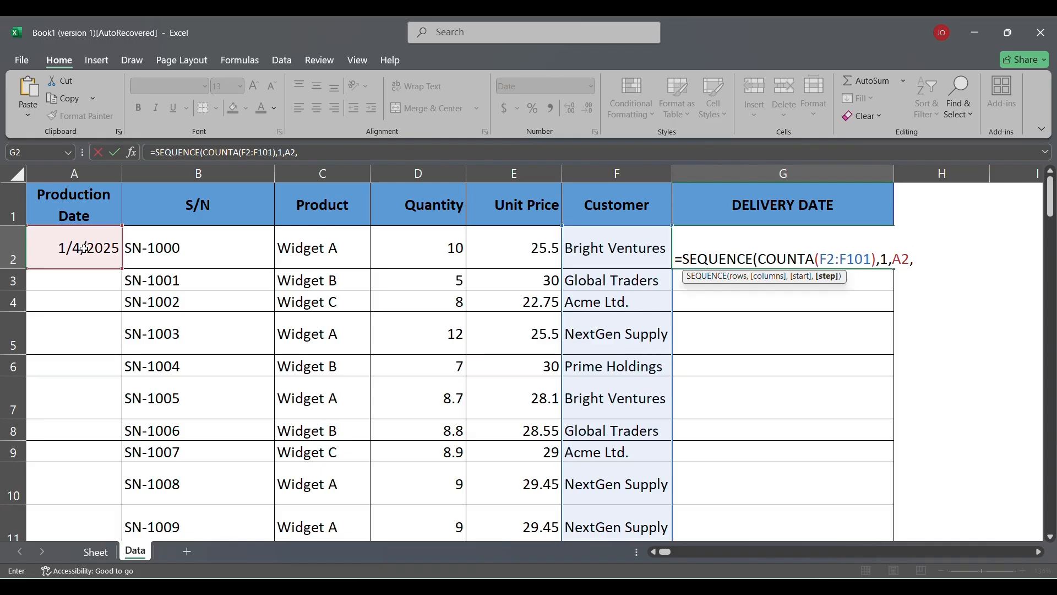
type("7)")
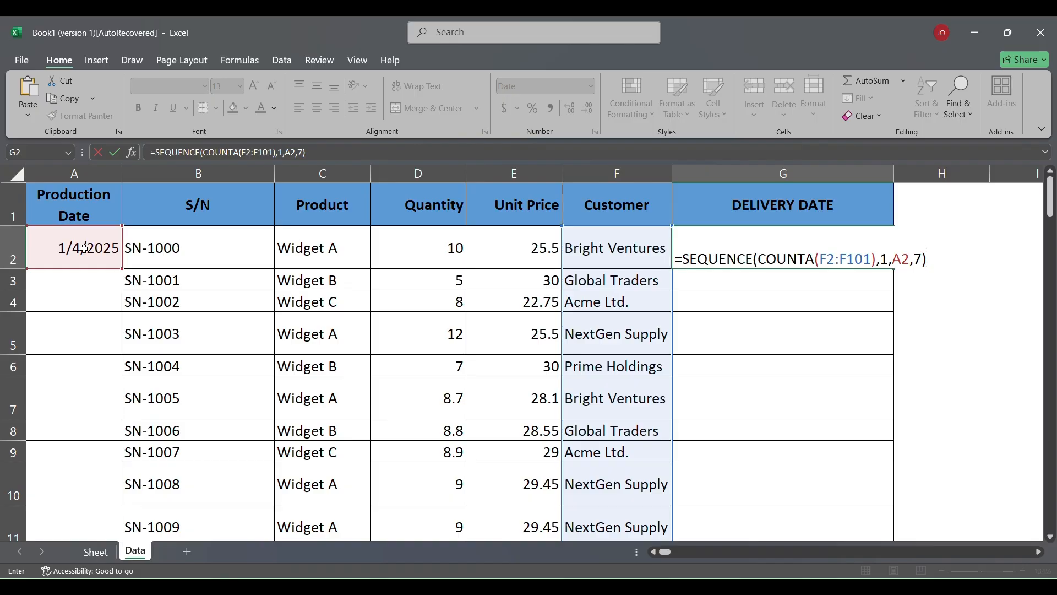
key("Return")
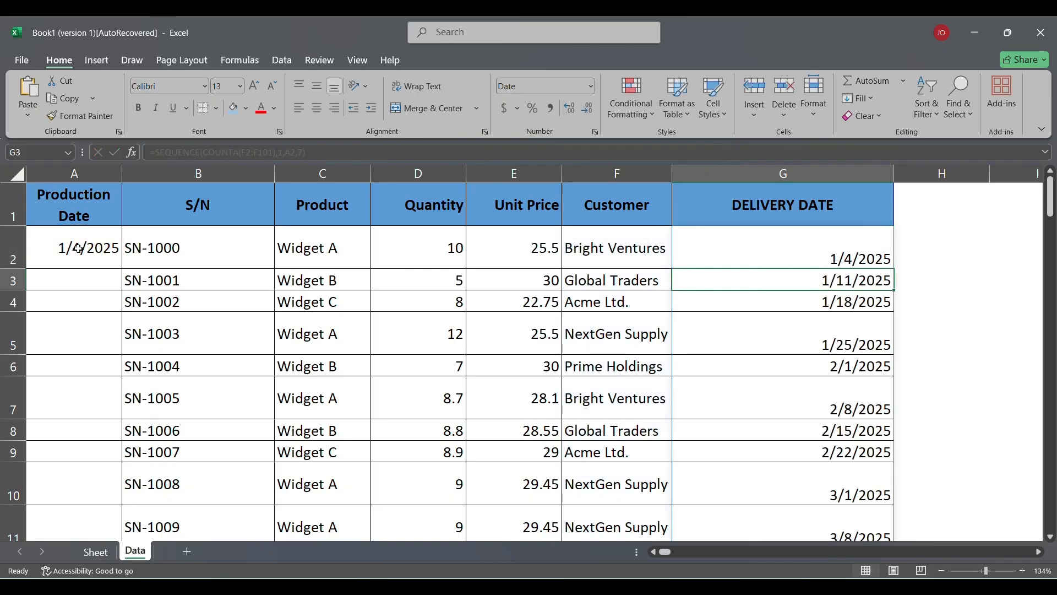
Step: Examine the delivery dates down column G and the interval between the first few dates in G2:G5
scroll(820, 325, "down", 12)
scroll(820, 325, "down", 20)
scroll(820, 325, "up", 2)
scroll(820, 326, "down", 2)
scroll(820, 325, "up", 20)
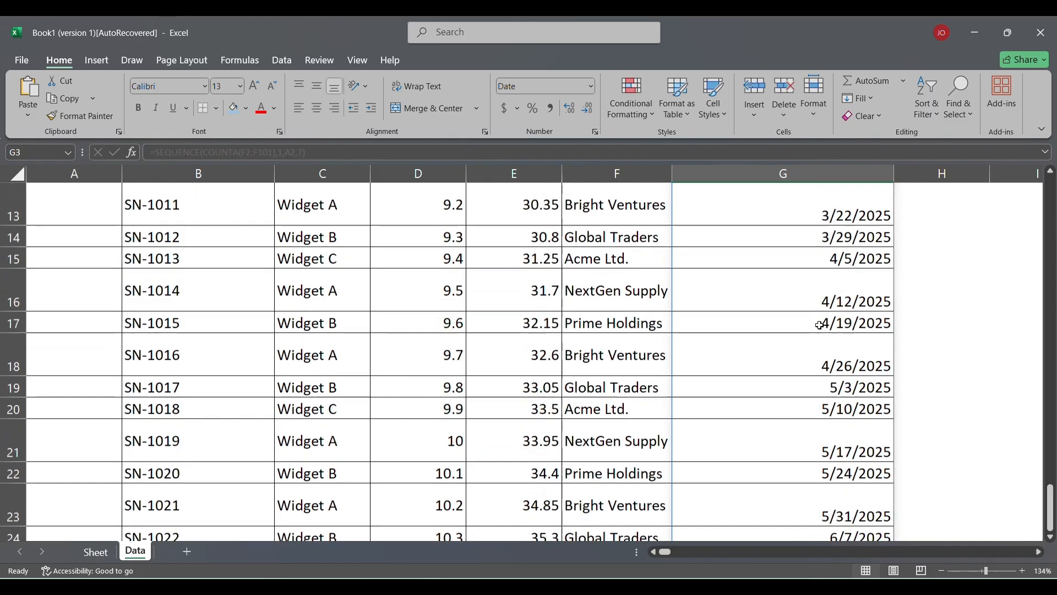
scroll(820, 326, "up", 5)
left_click(803, 250)
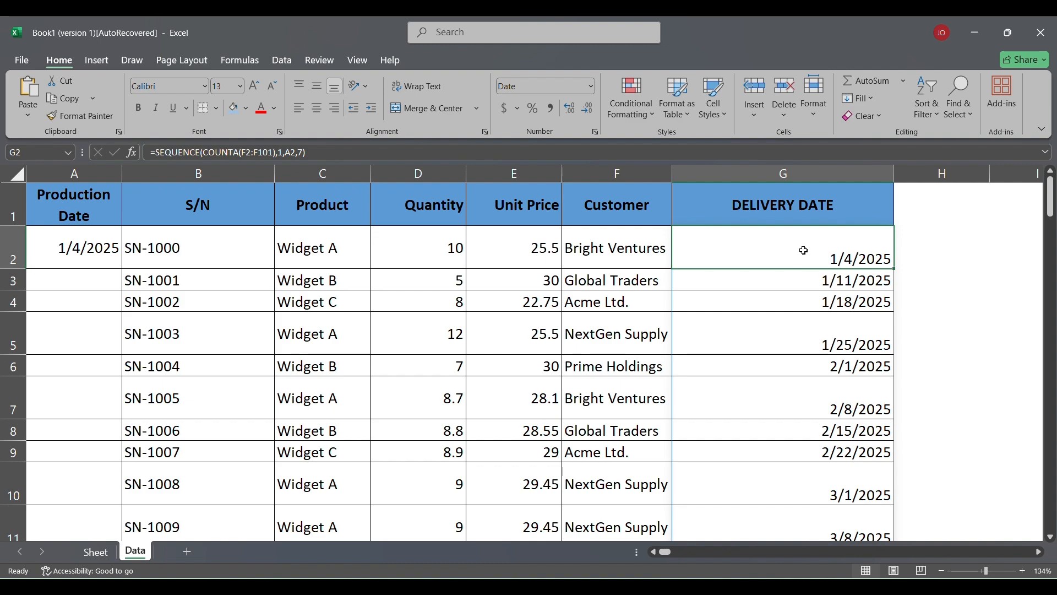
left_click(808, 283)
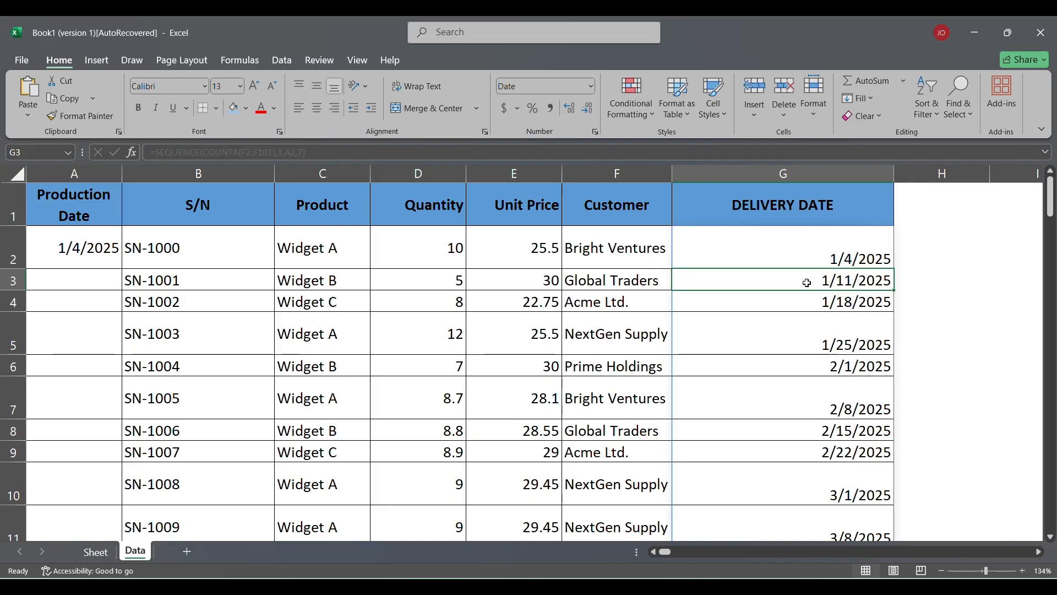
left_click(844, 235)
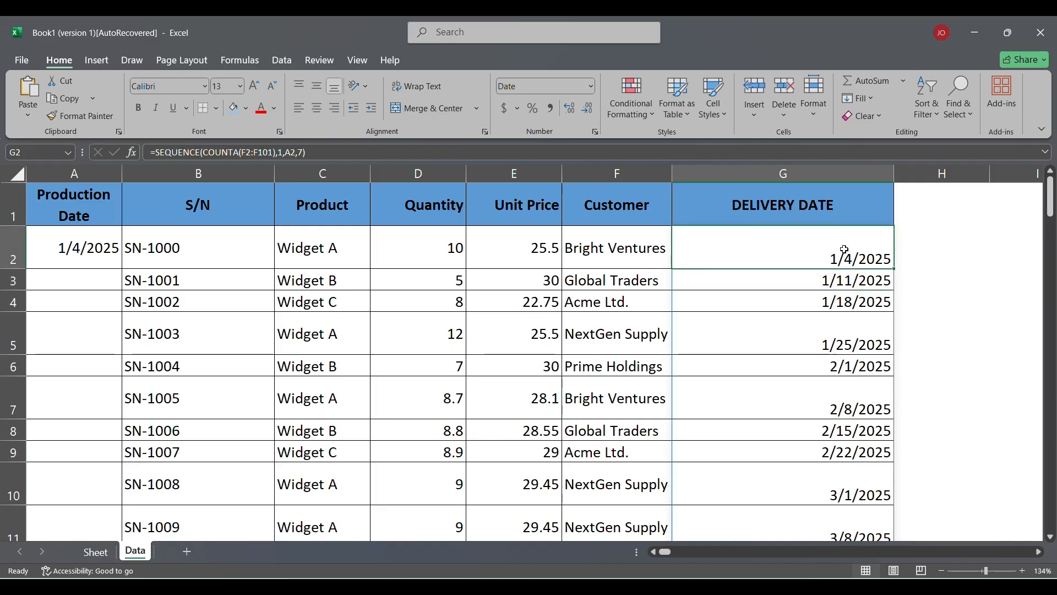
left_click(811, 282)
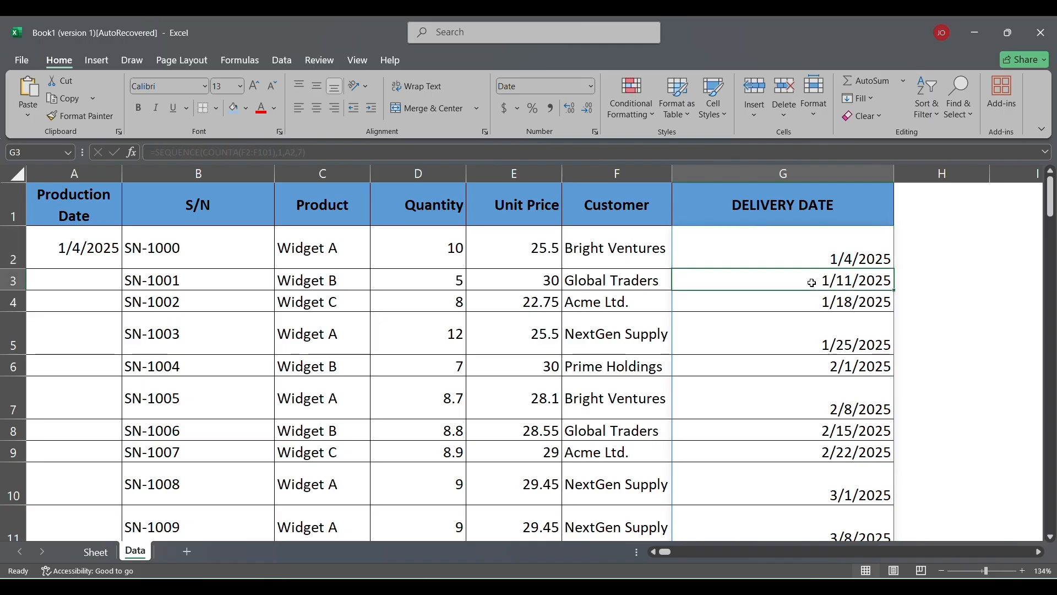
left_click(835, 302)
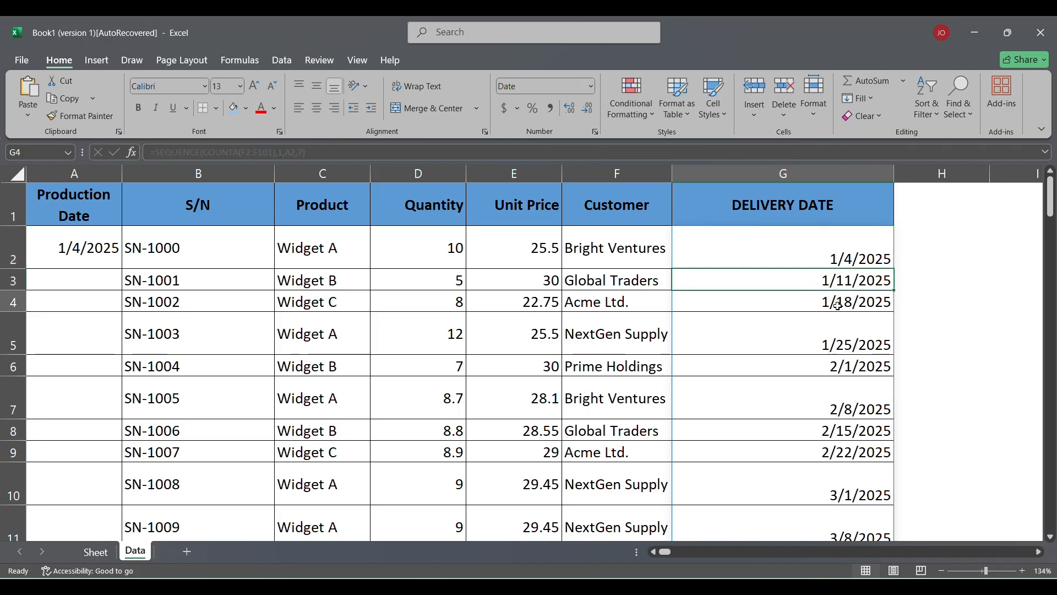
left_click(843, 323)
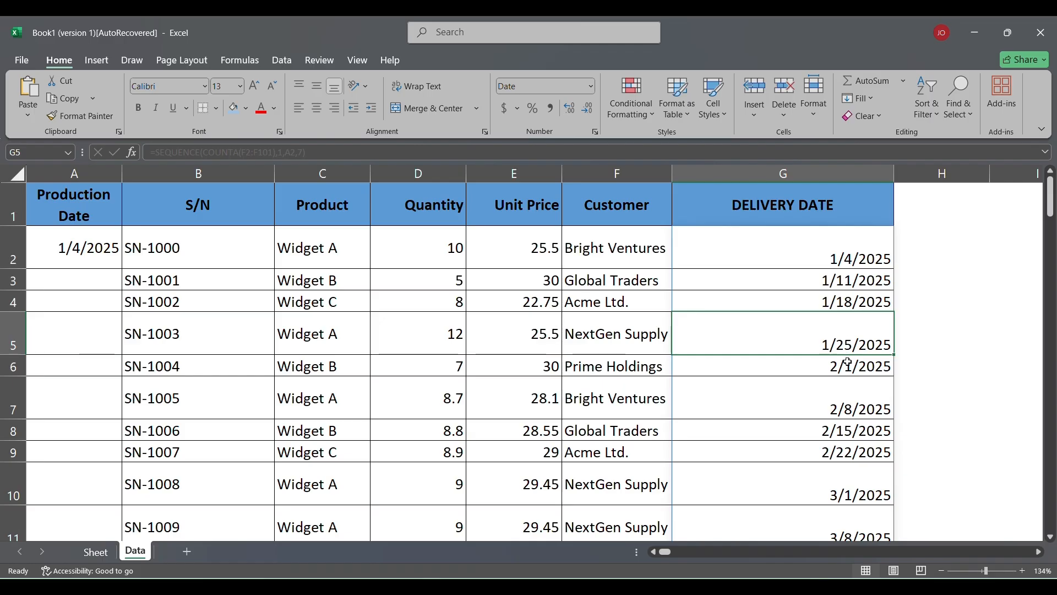
Step: Change the step argument of the SEQUENCE formula in G2 to 14 days
double_click(796, 252)
left_click(921, 257)
key("BackSpace")
type("14")
key("Return")
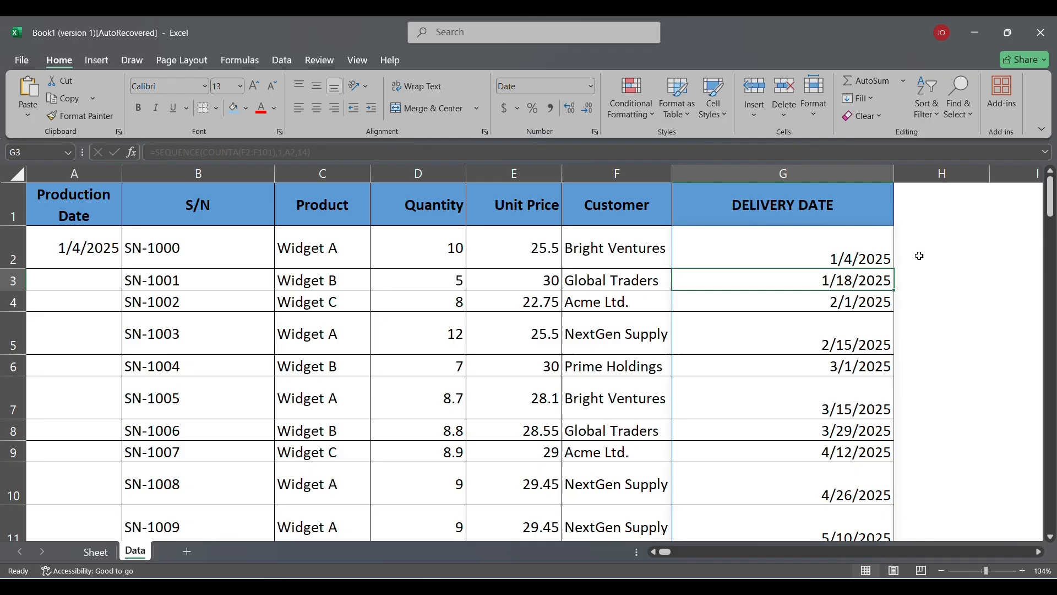